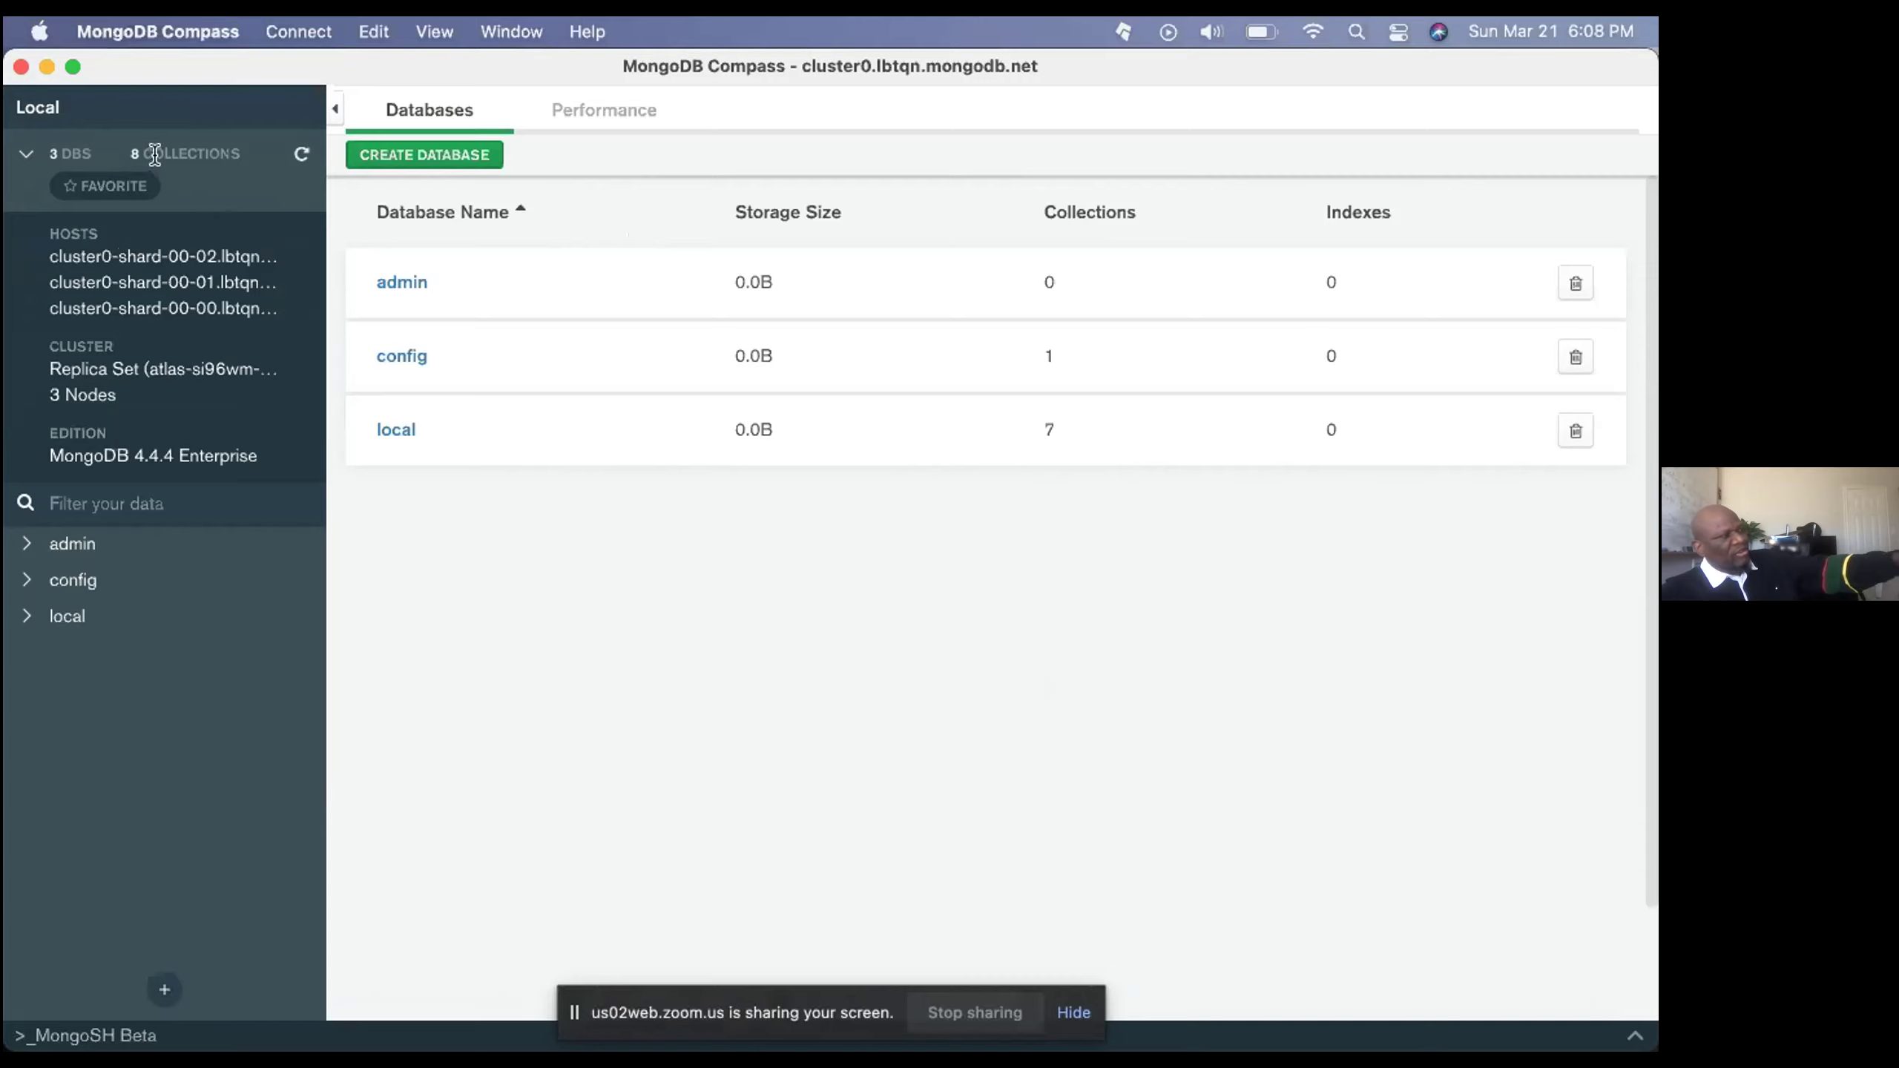
Force quit MongoDB Compass and close the Force Quit Applications window
click(40, 36)
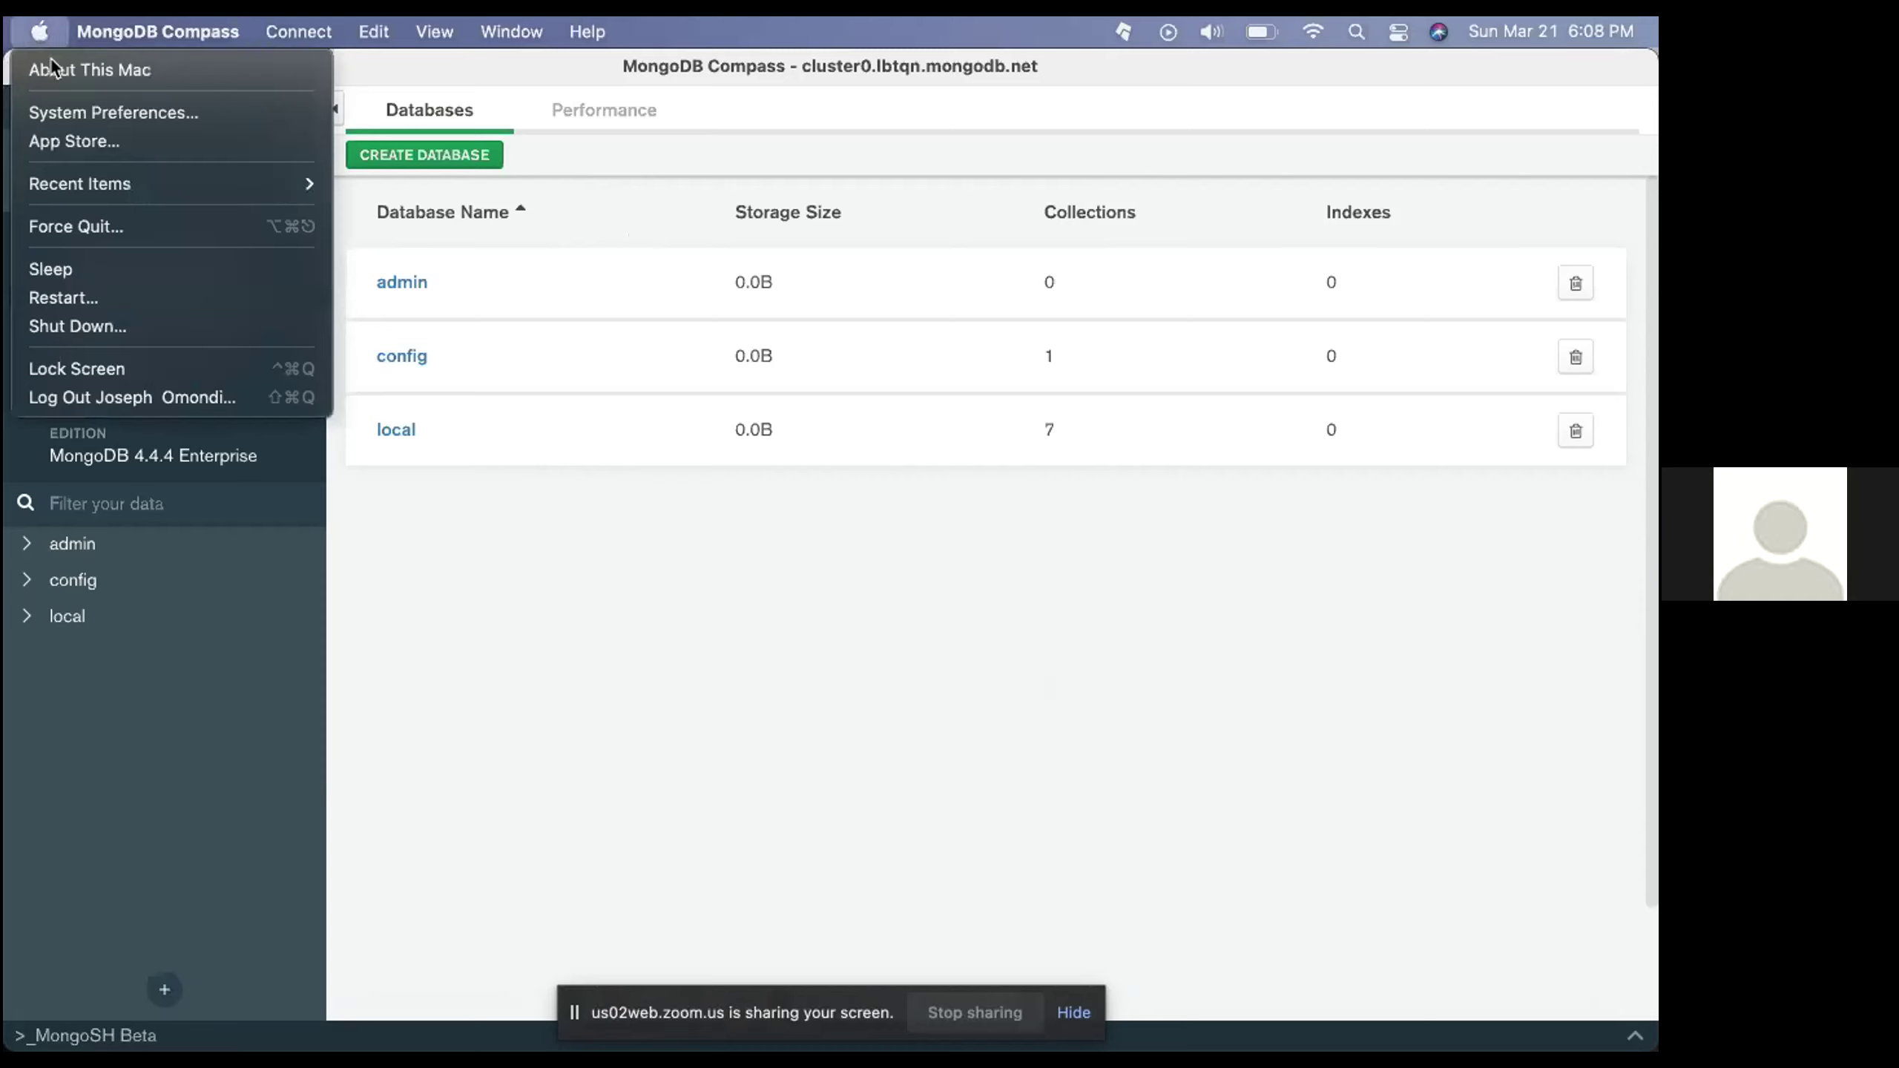
click(108, 218)
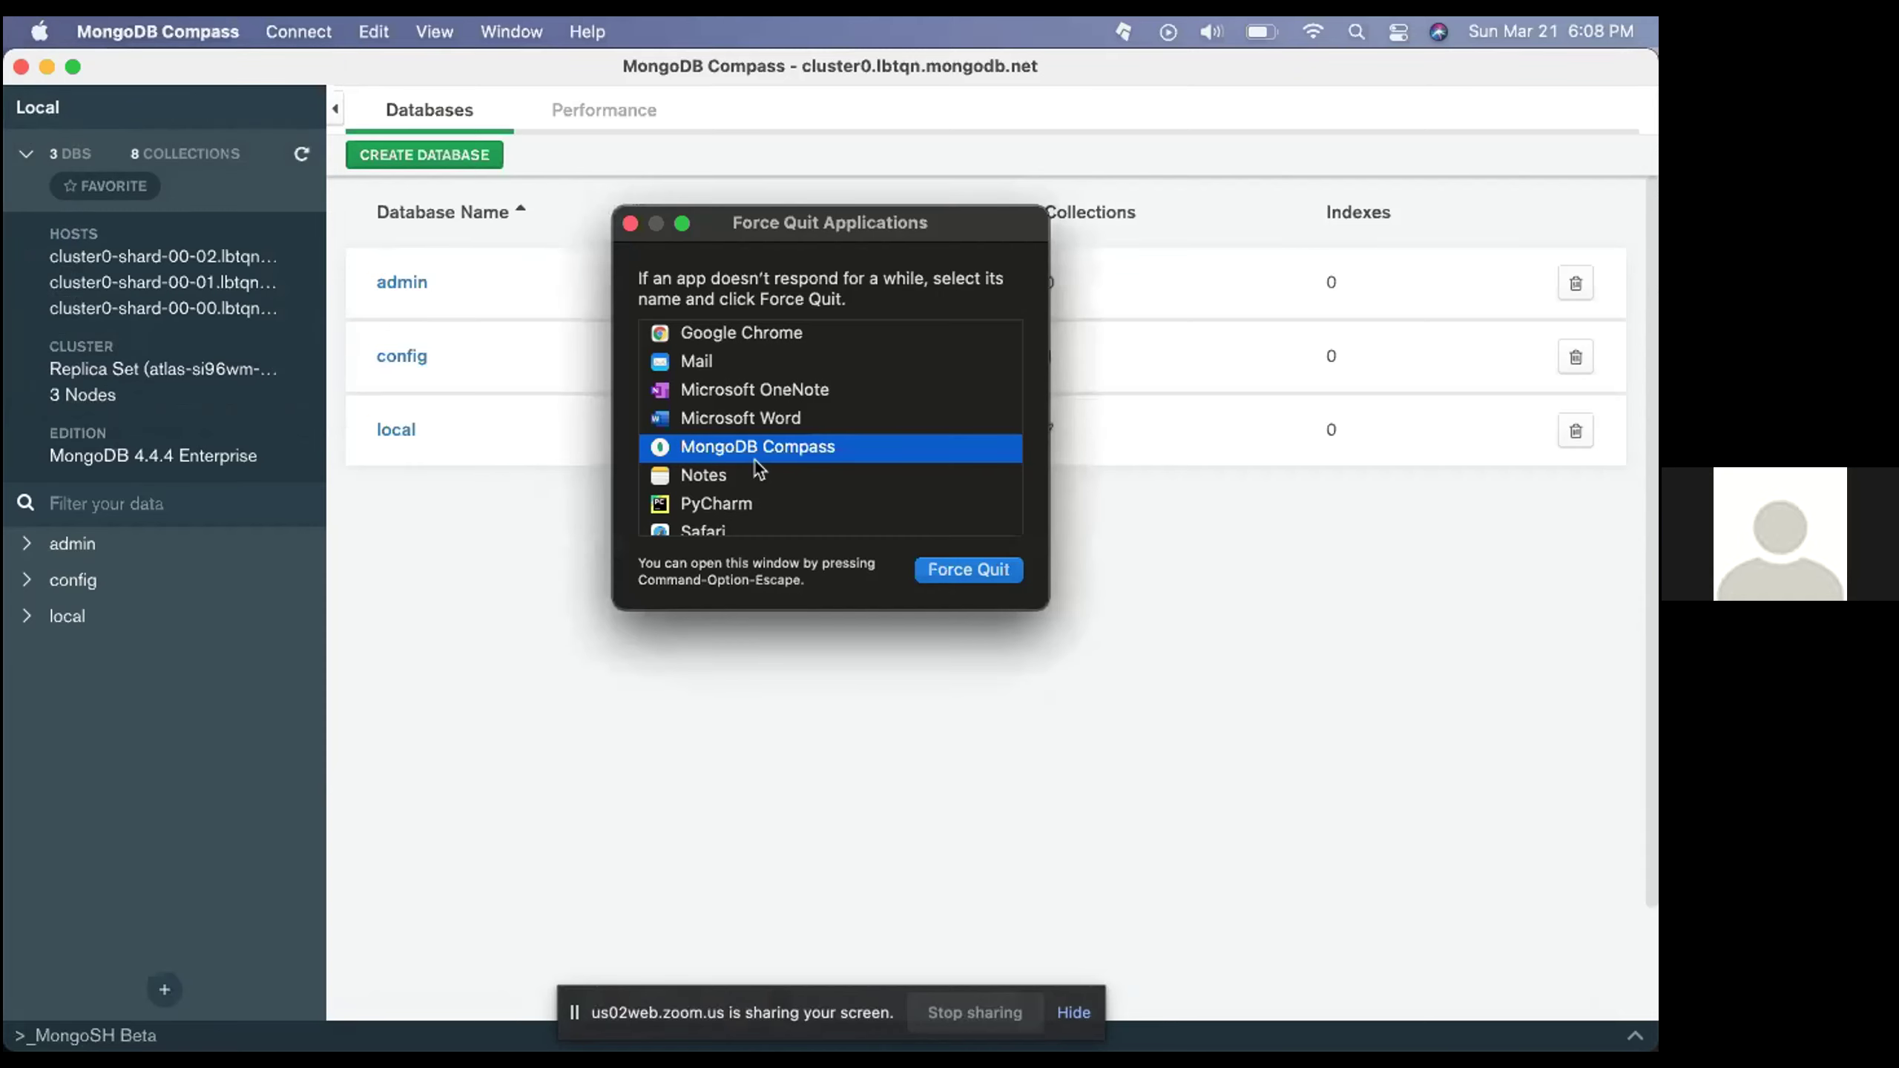
click(975, 572)
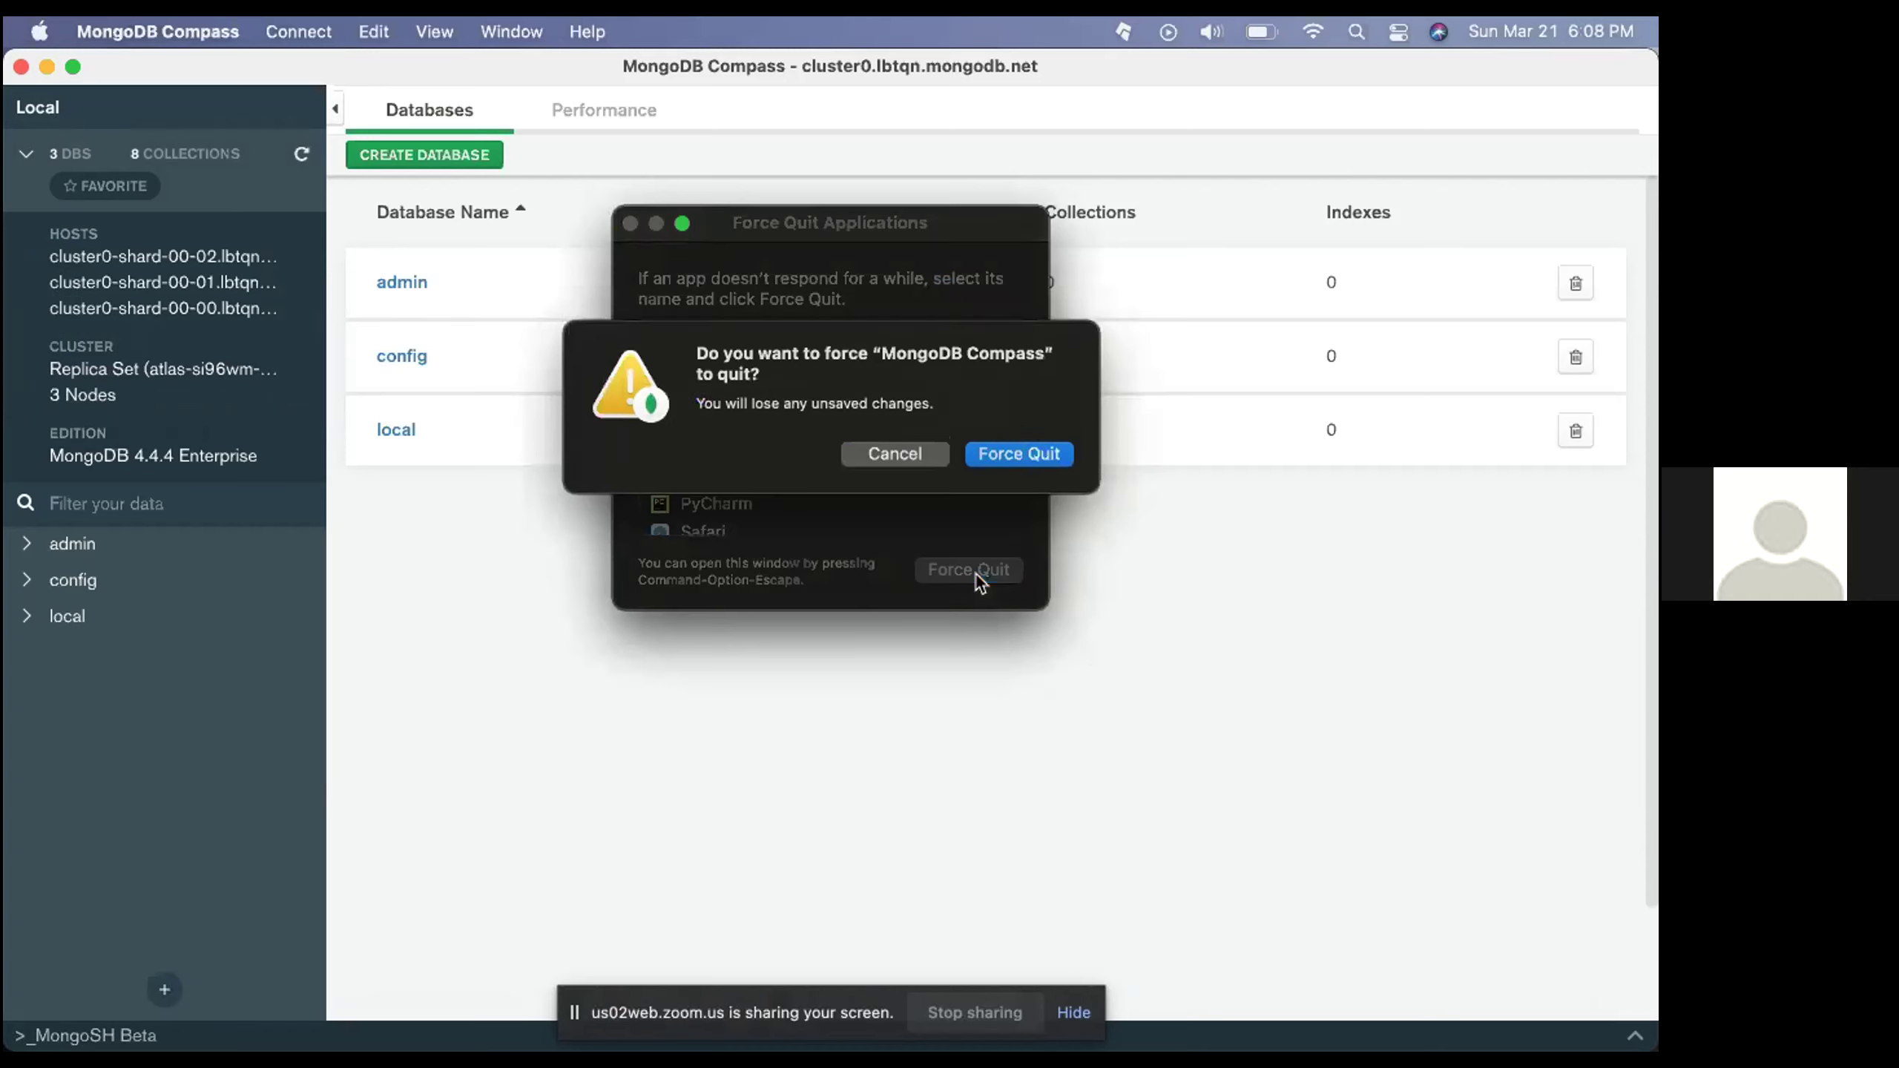
click(1028, 449)
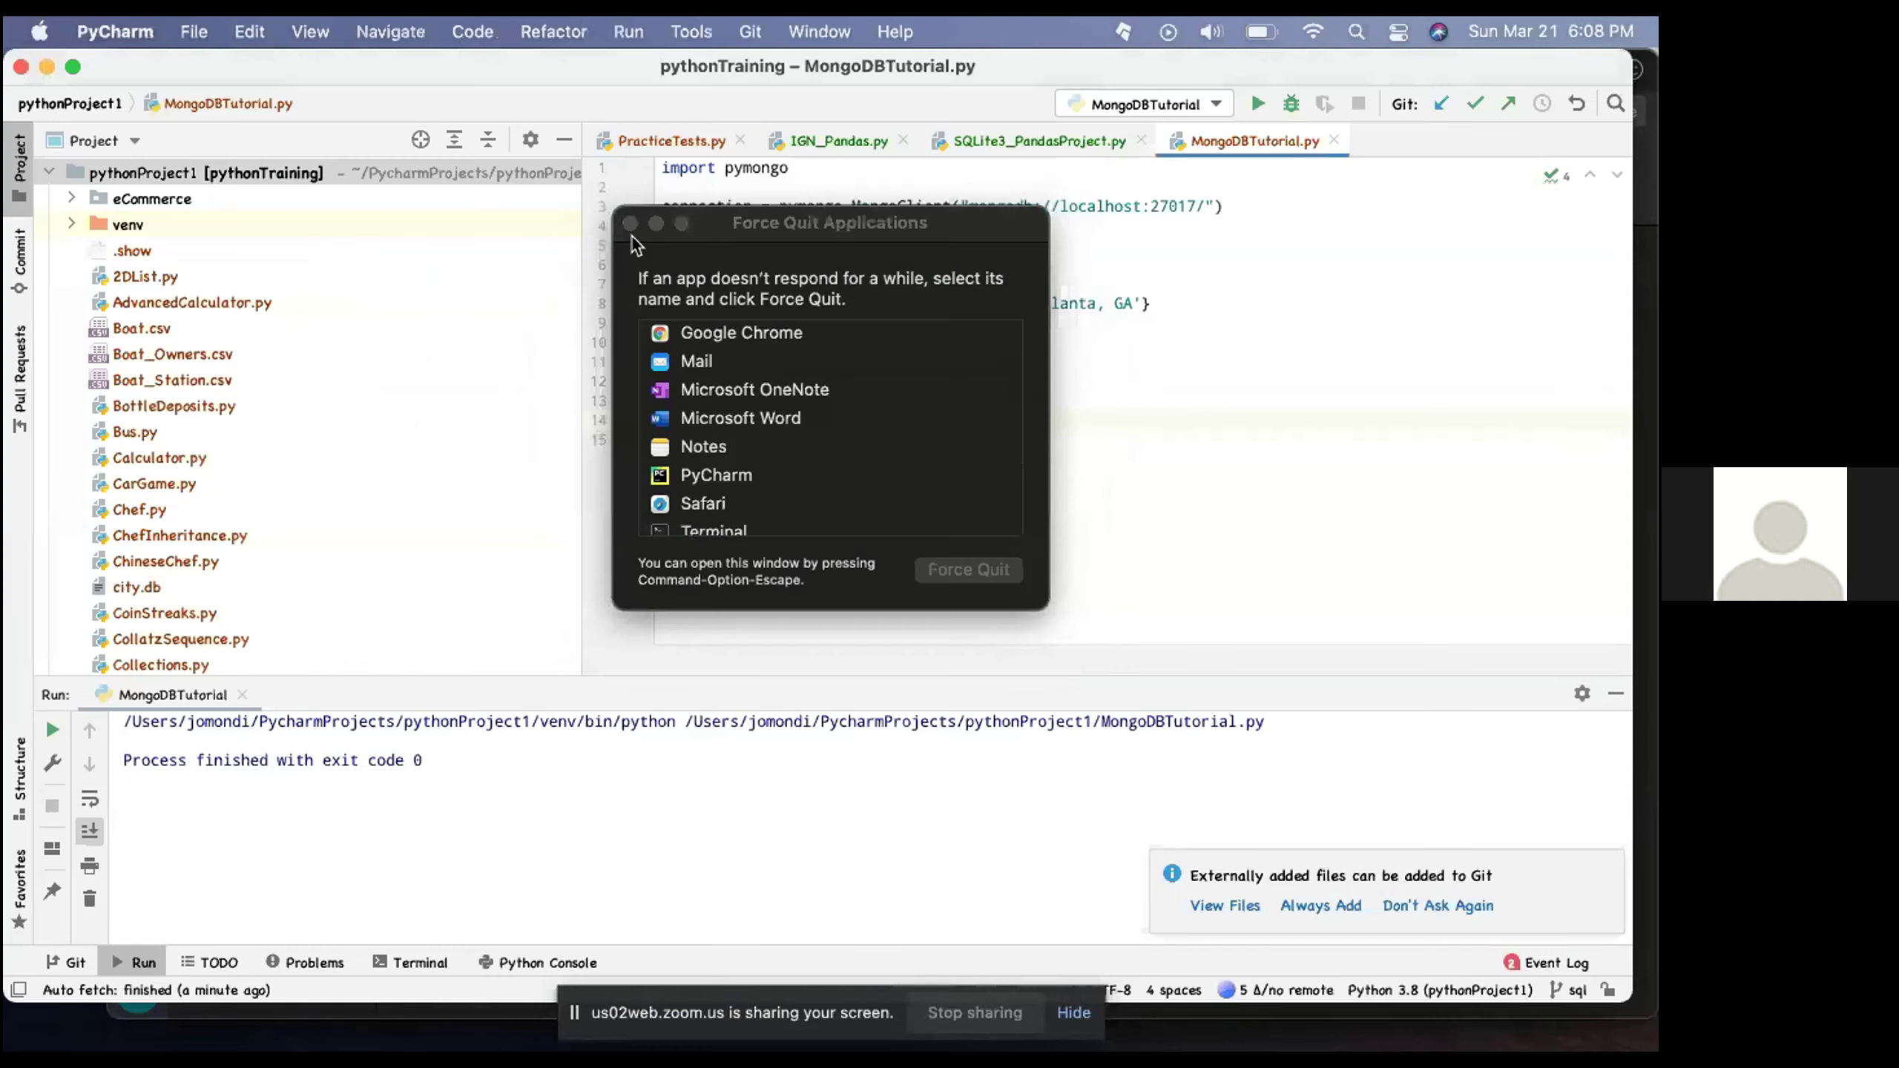
click(631, 224)
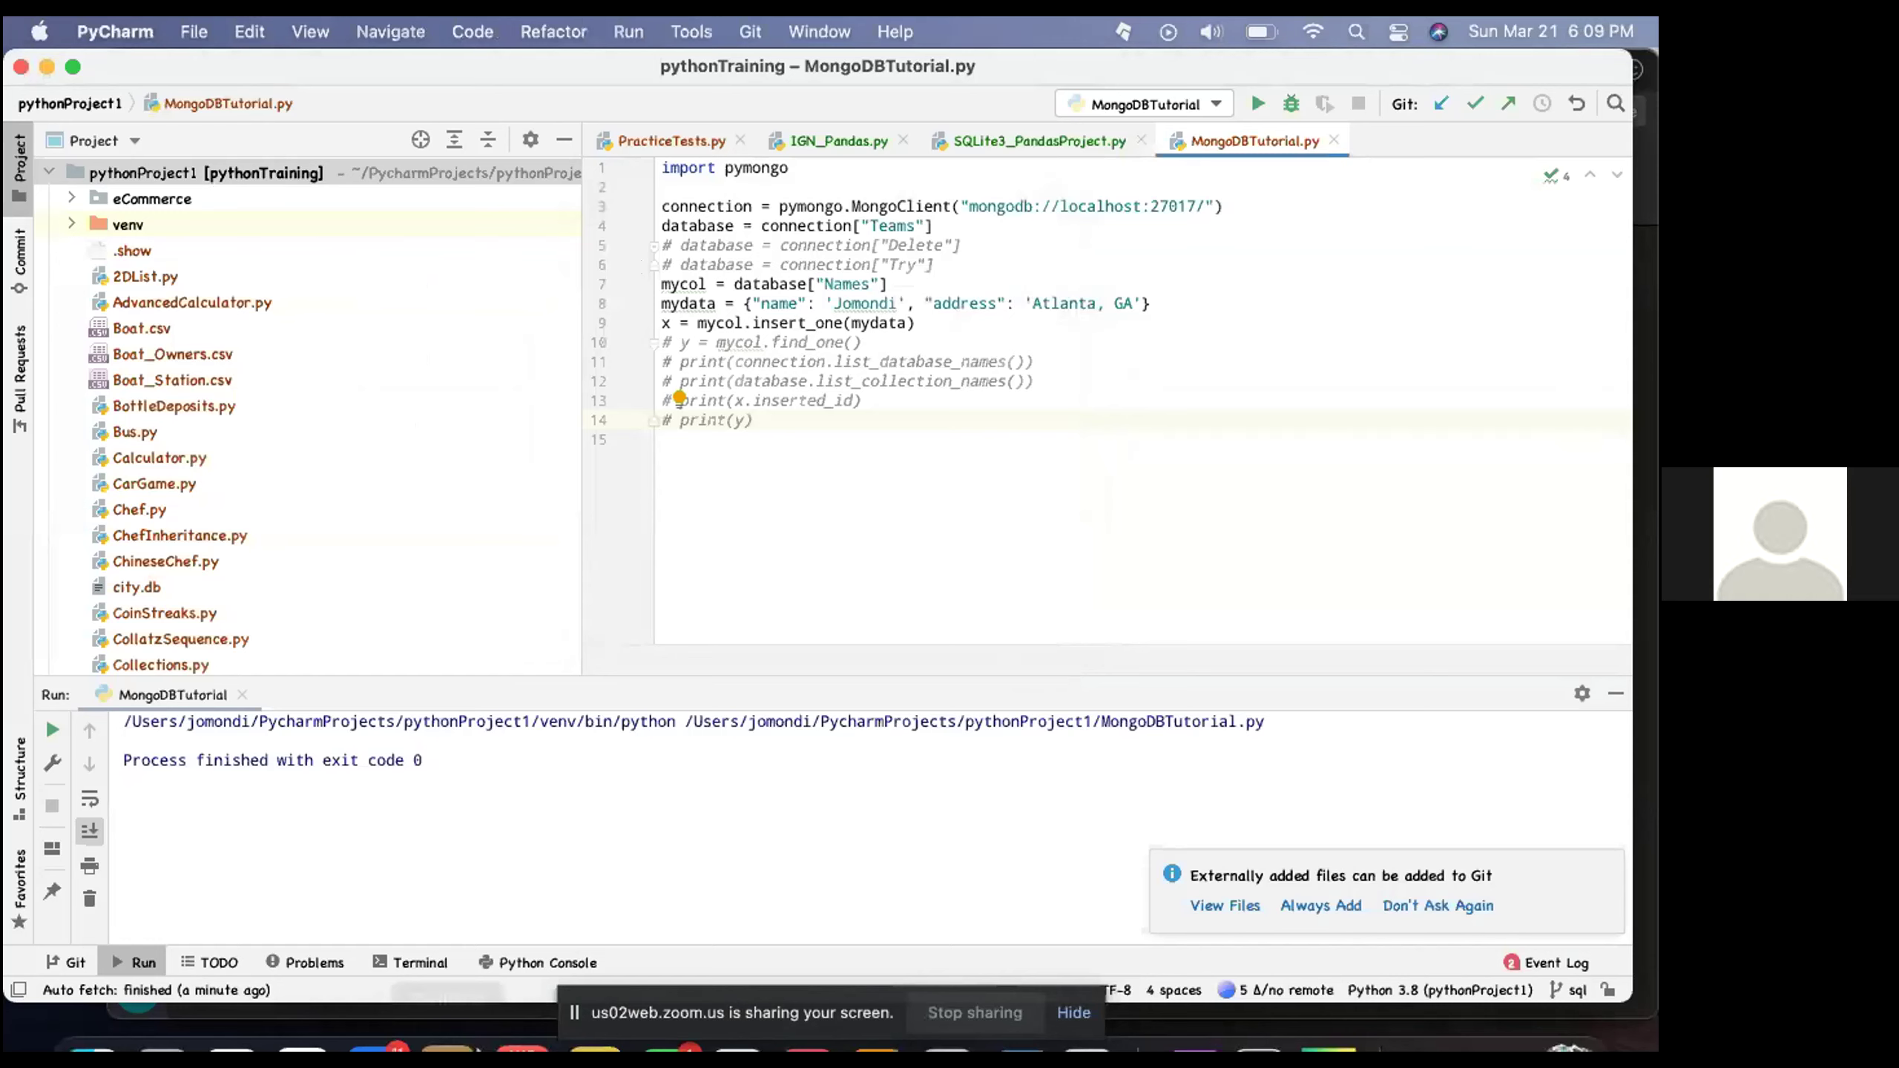
Relaunch MongoDB Compass from the installed applications
mouse_move(218, 962)
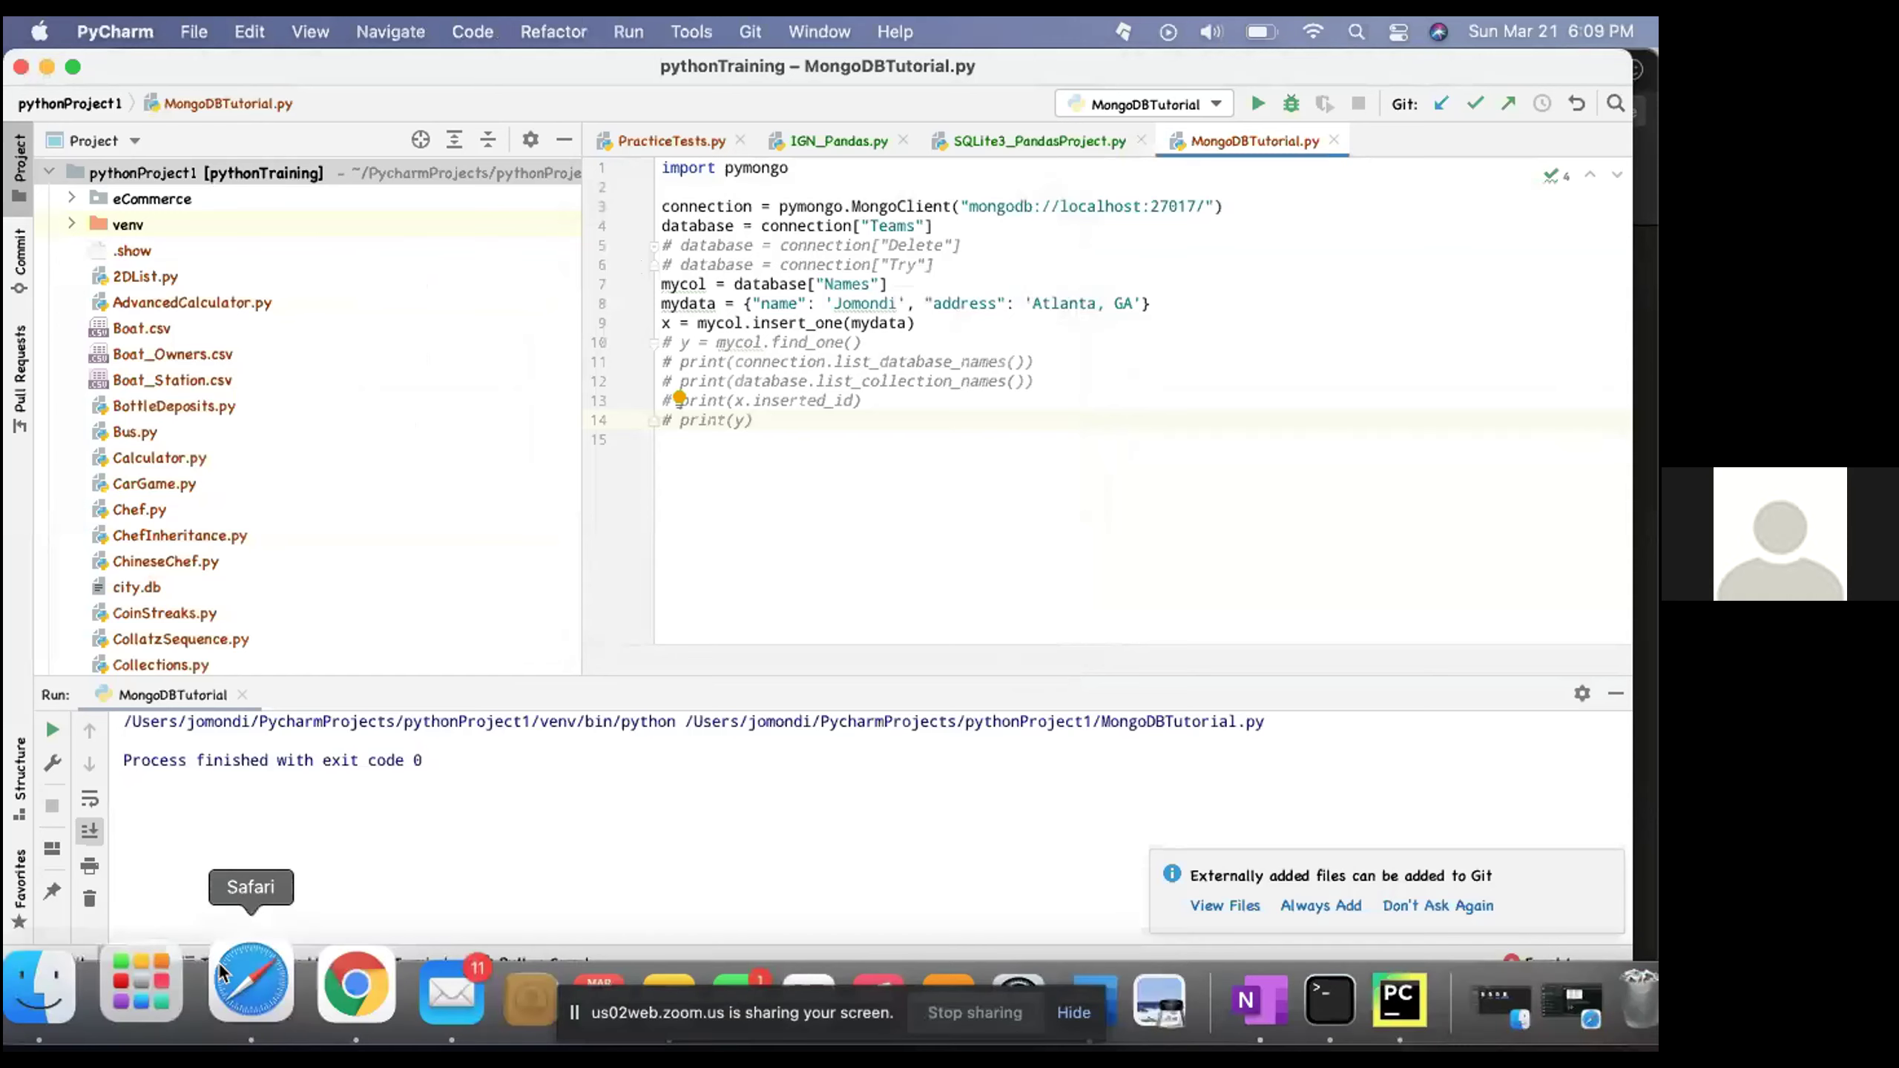
click(172, 978)
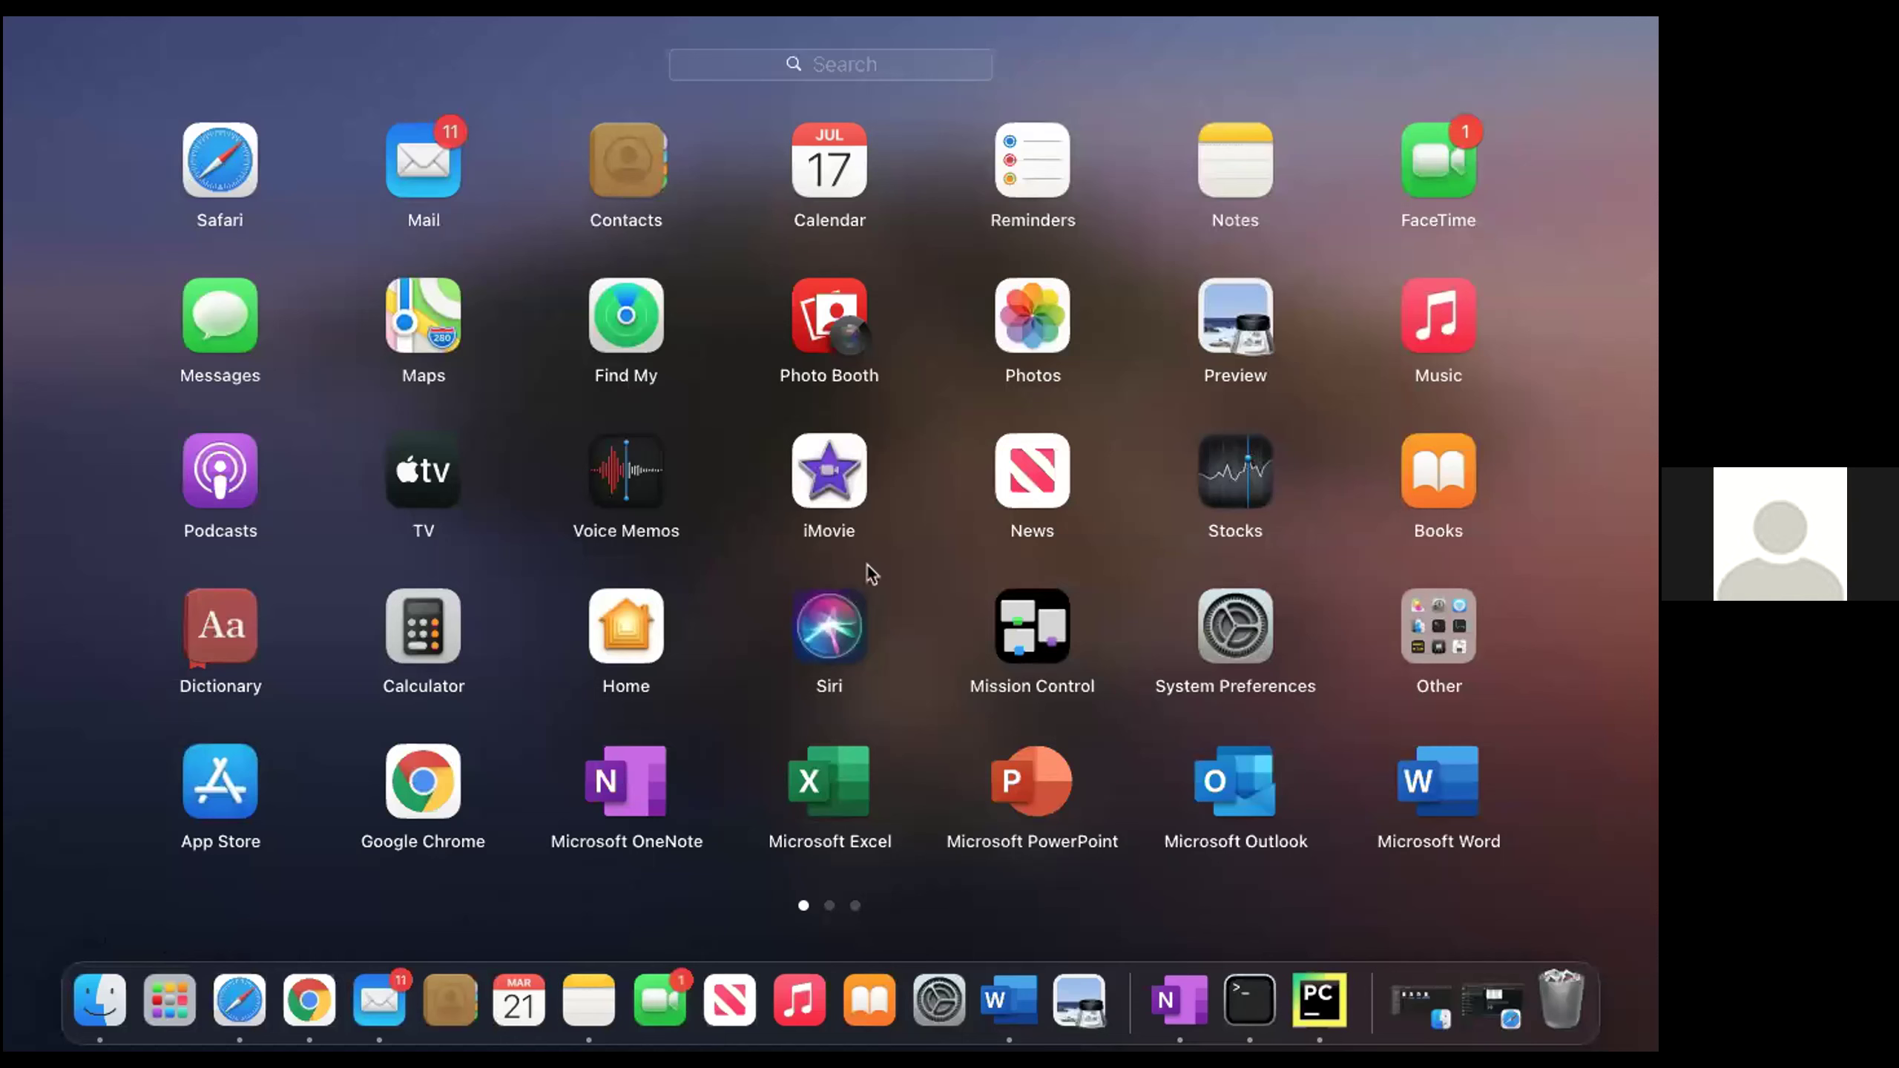
scroll(869, 573, right, 3)
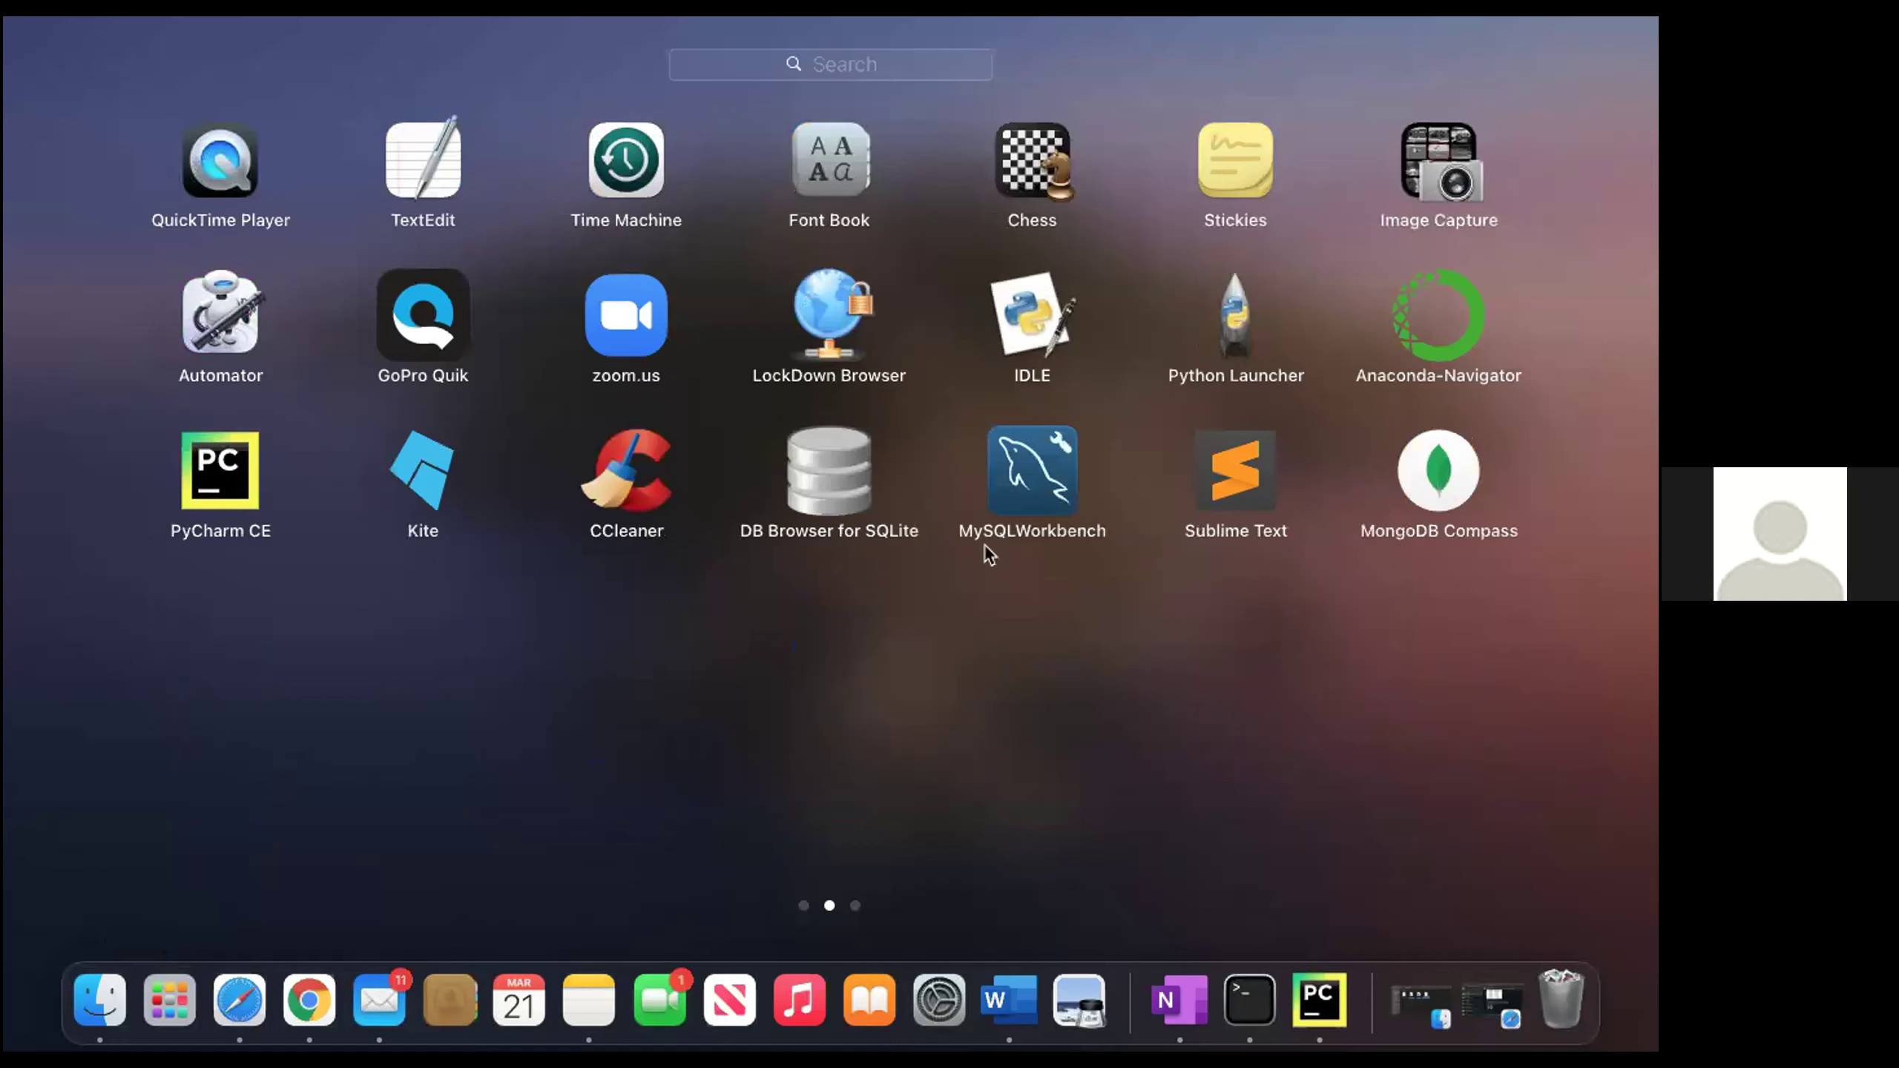
click(1454, 471)
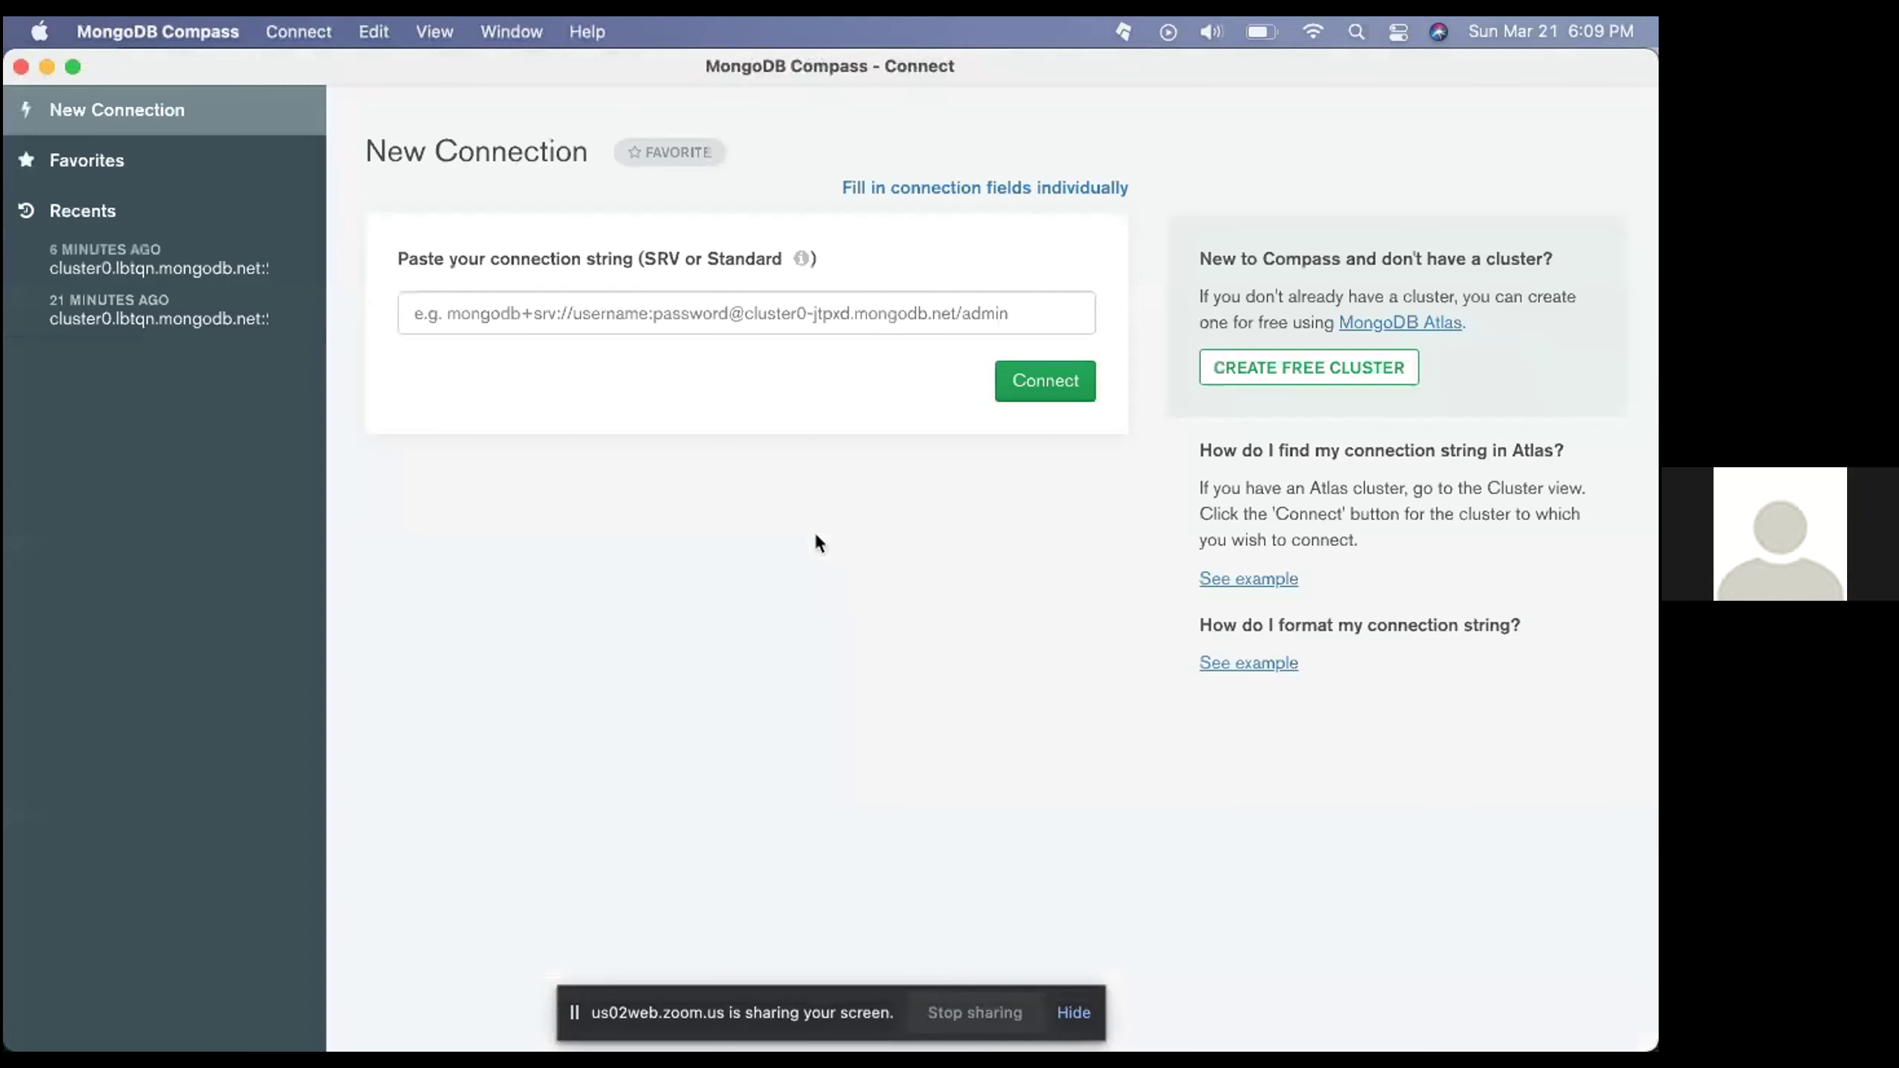
Try to connect to localhost on port 27017 using Username / Password authentication, filling in the username and the account password
click(937, 190)
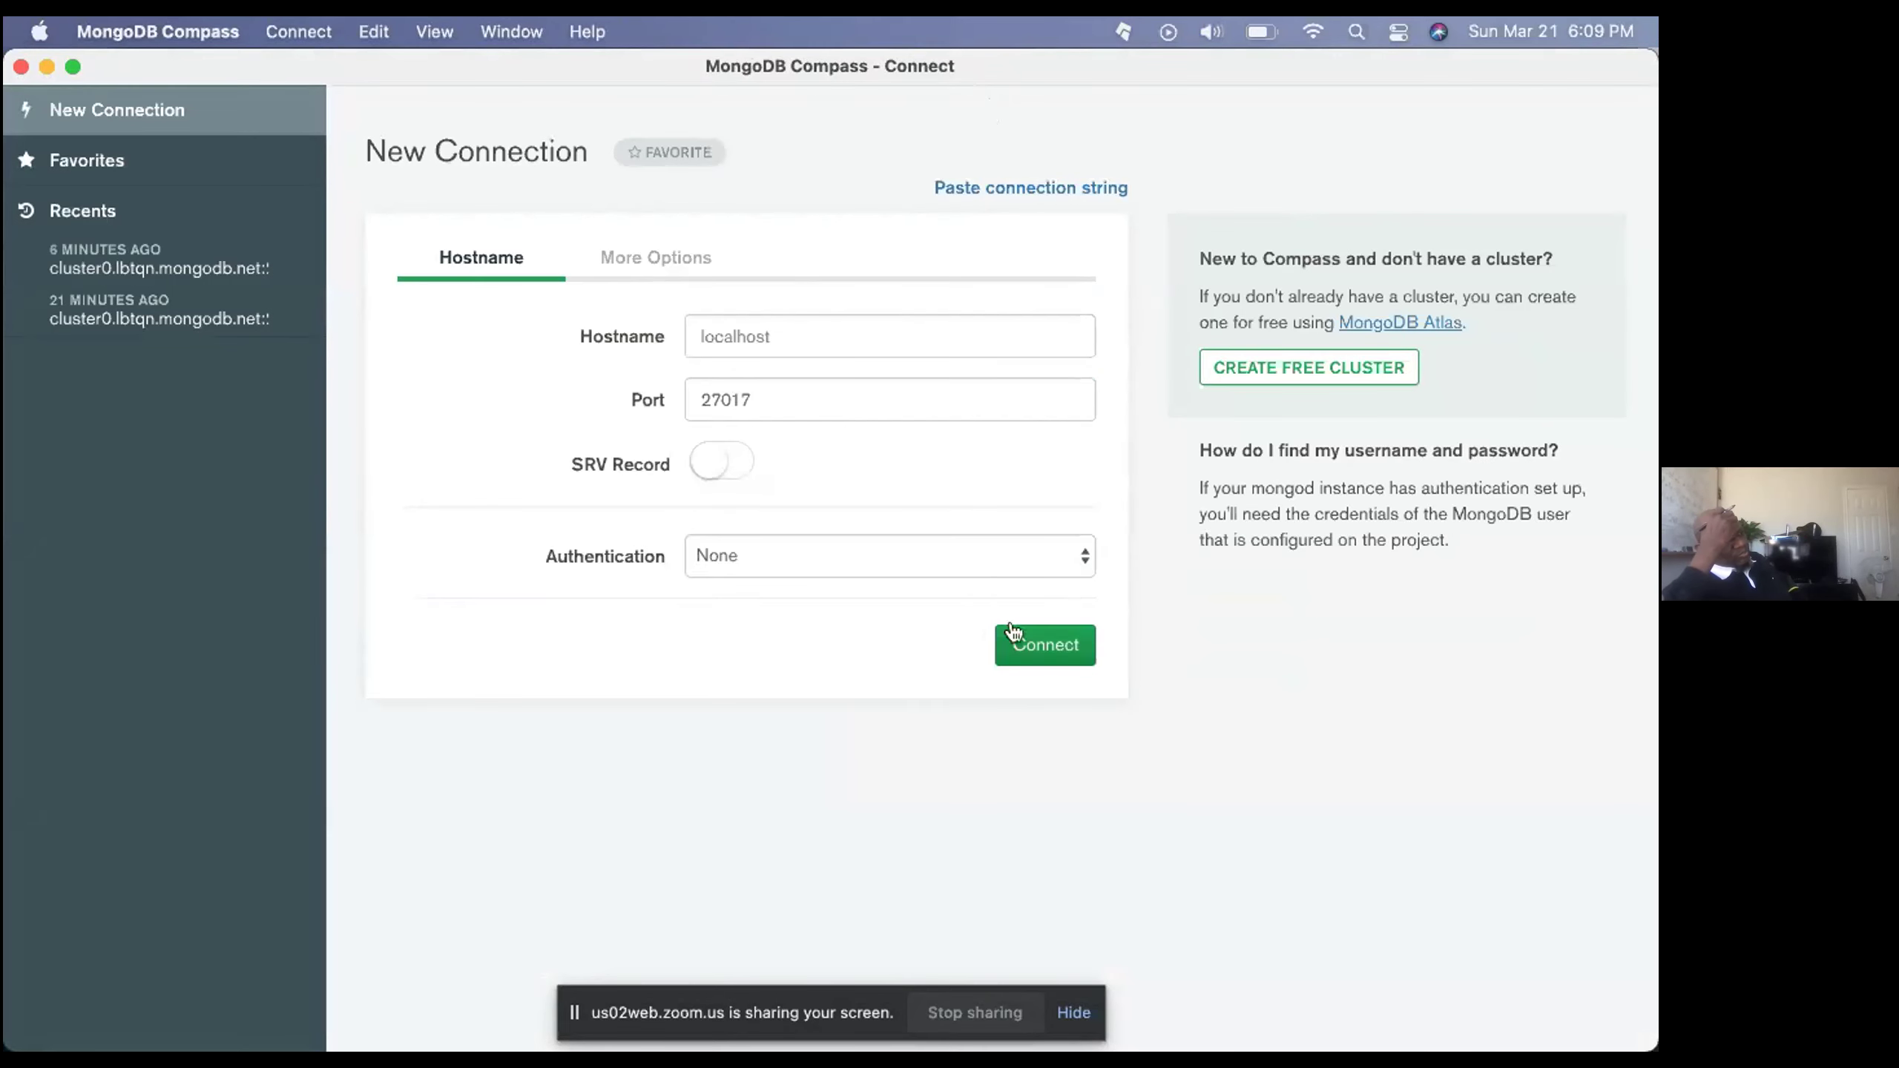
click(1061, 557)
click(901, 591)
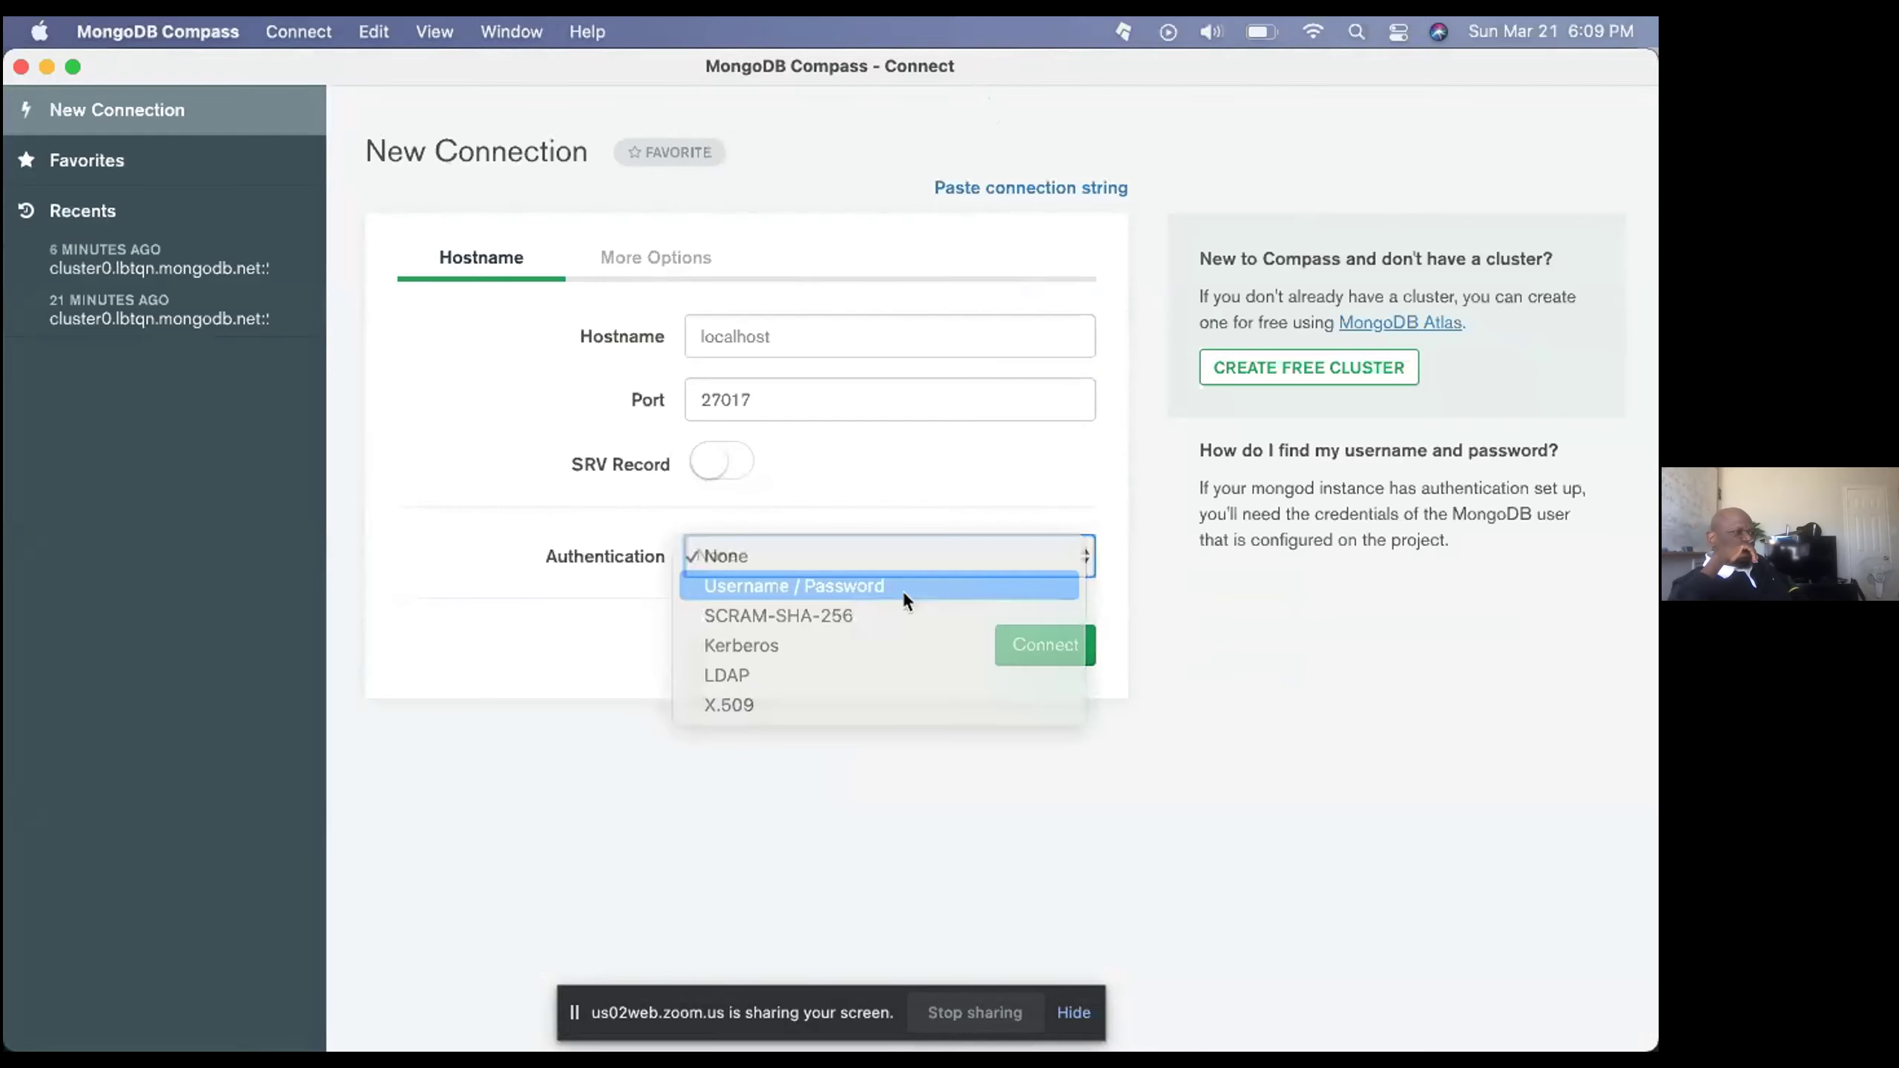
click(811, 620)
text(Jomondi)
key(Tab)
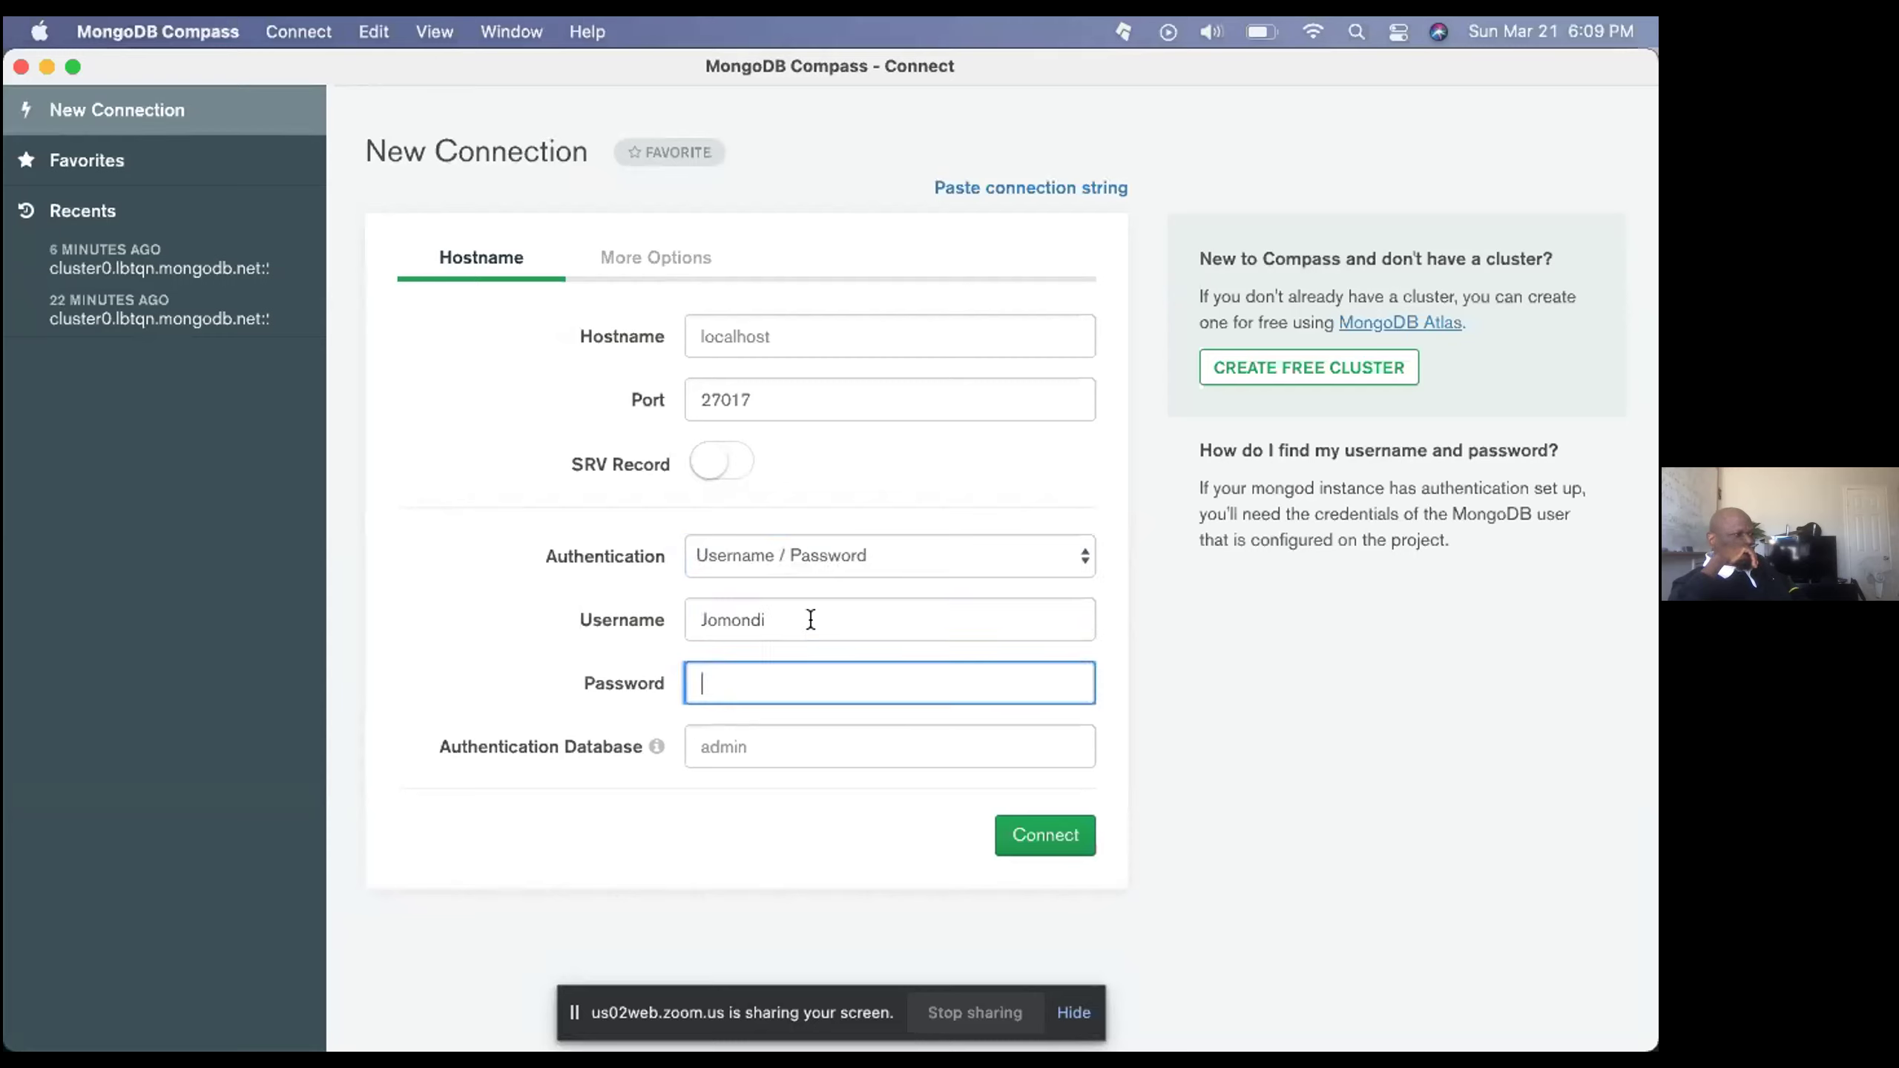
text(p)
click(1024, 829)
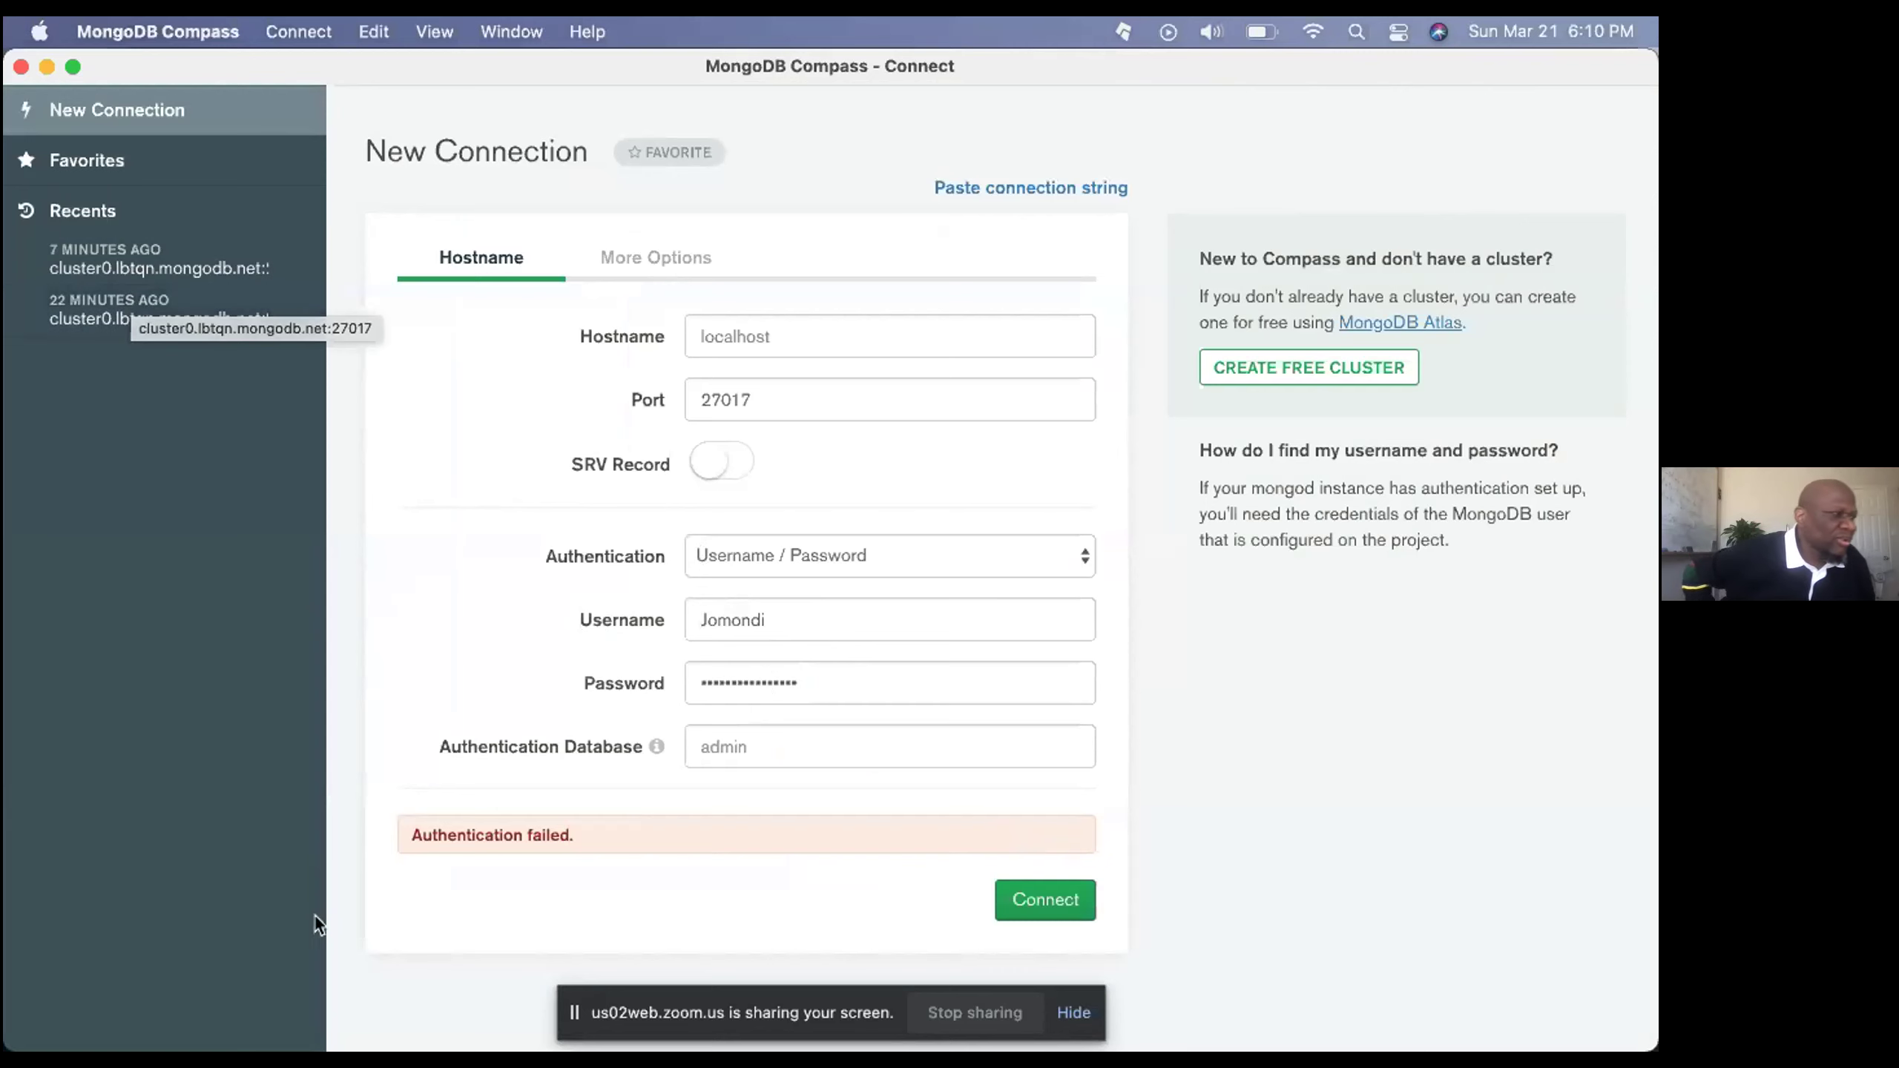
Switch to the Zoom meeting in Chrome, accept the host's unmute request and return to MongoDB Compass
mouse_move(307, 991)
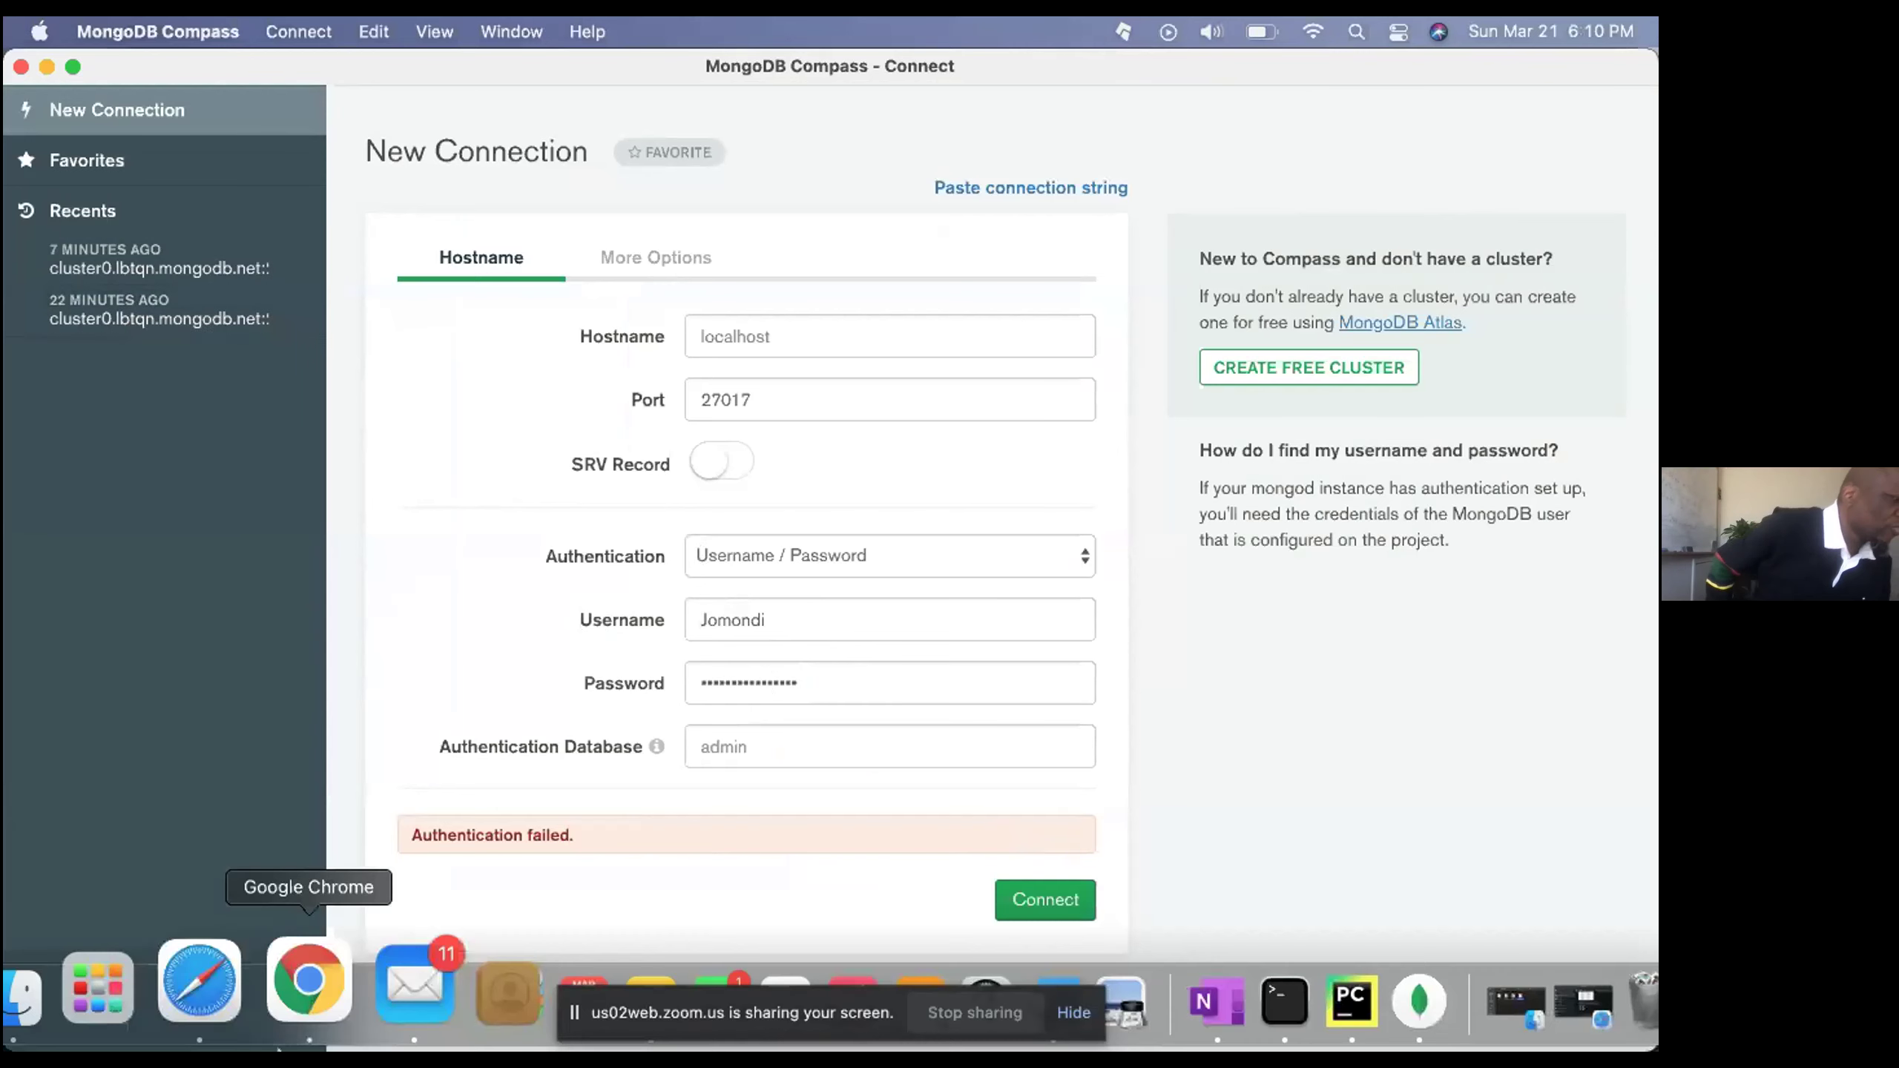
click(312, 991)
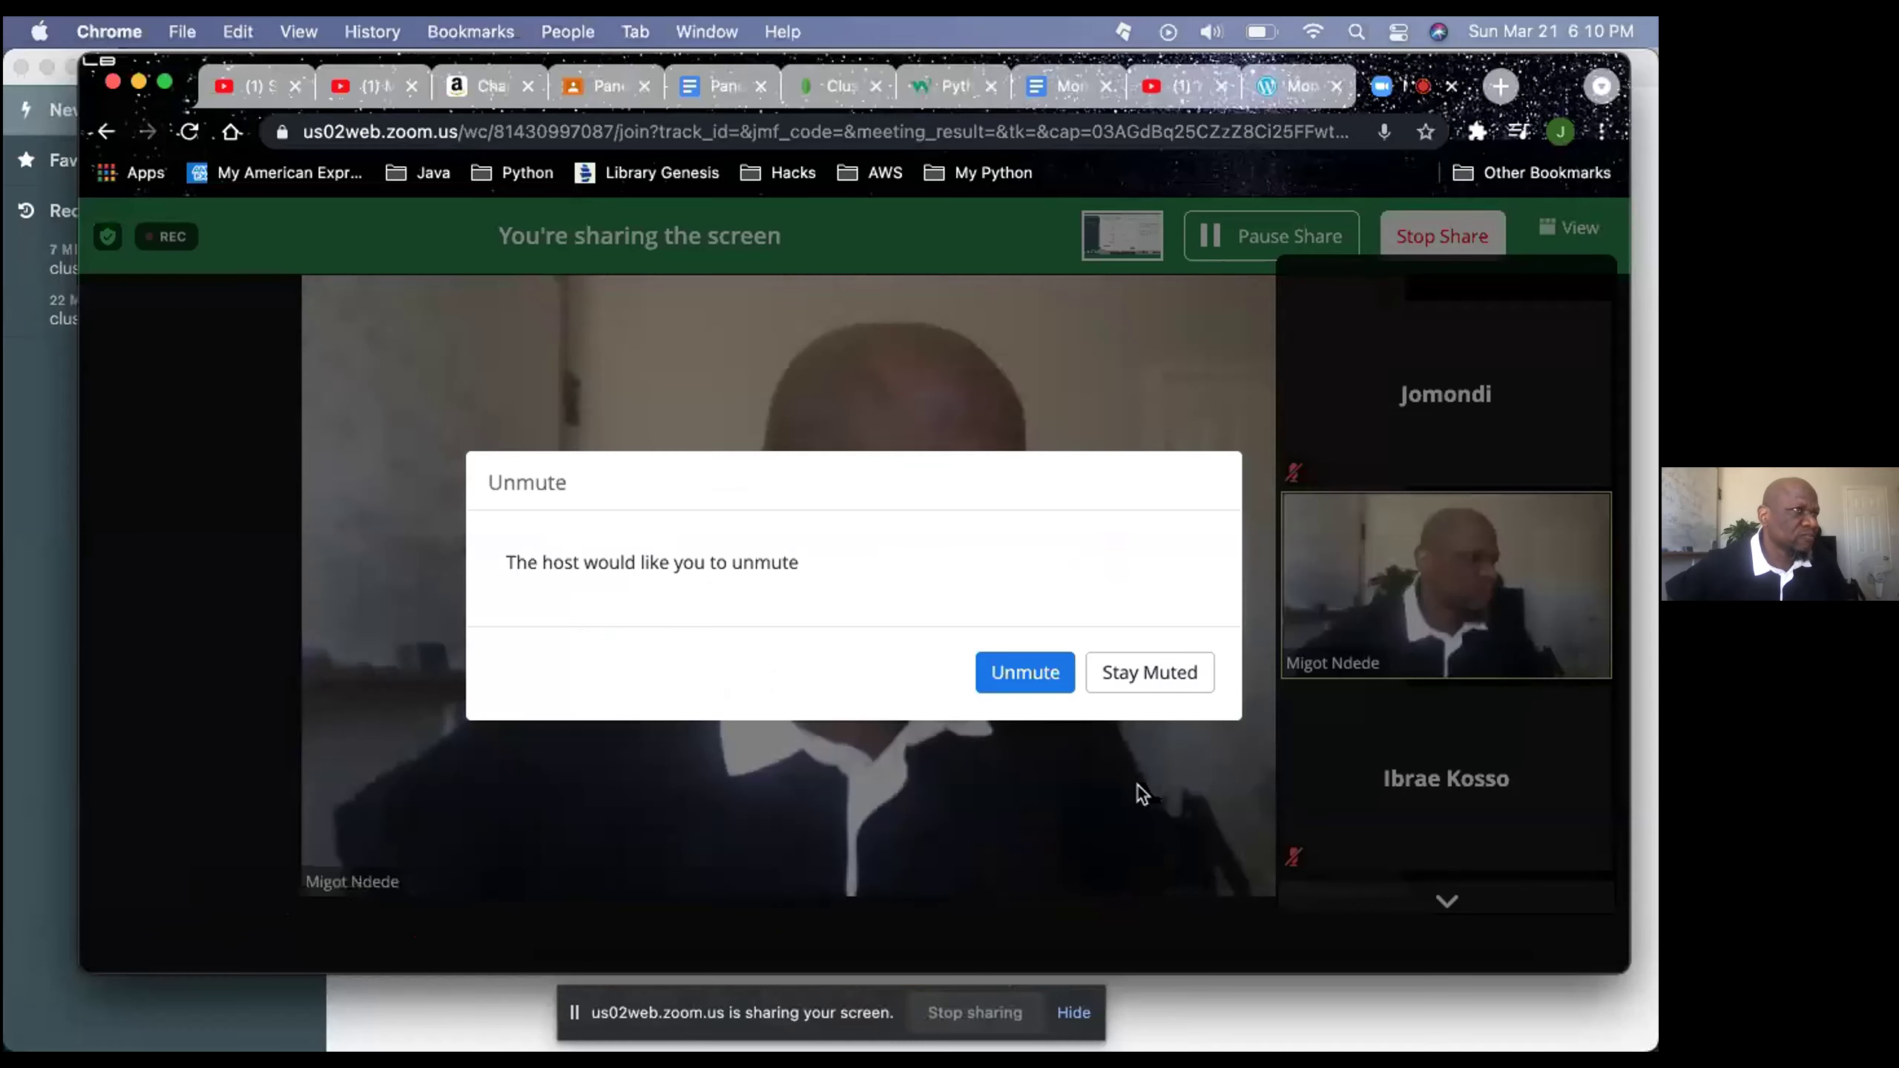
click(1048, 684)
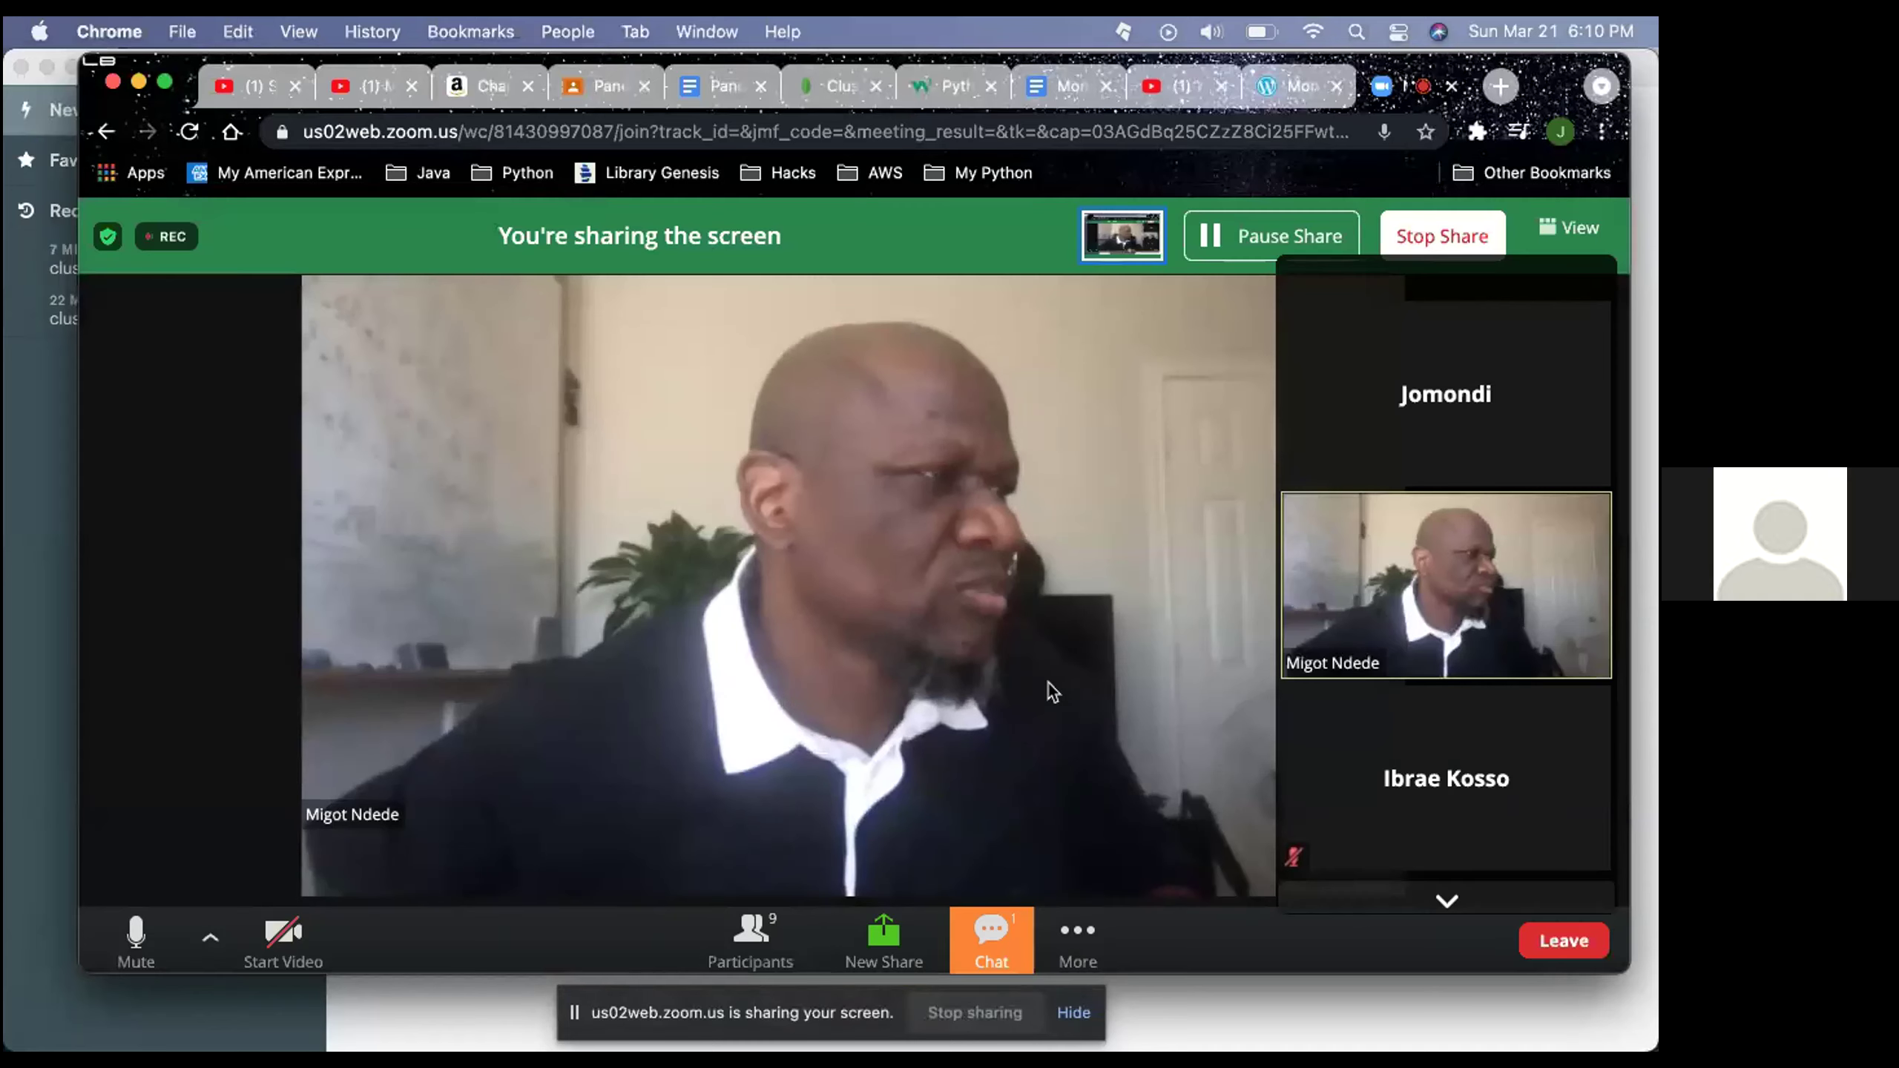
click(74, 434)
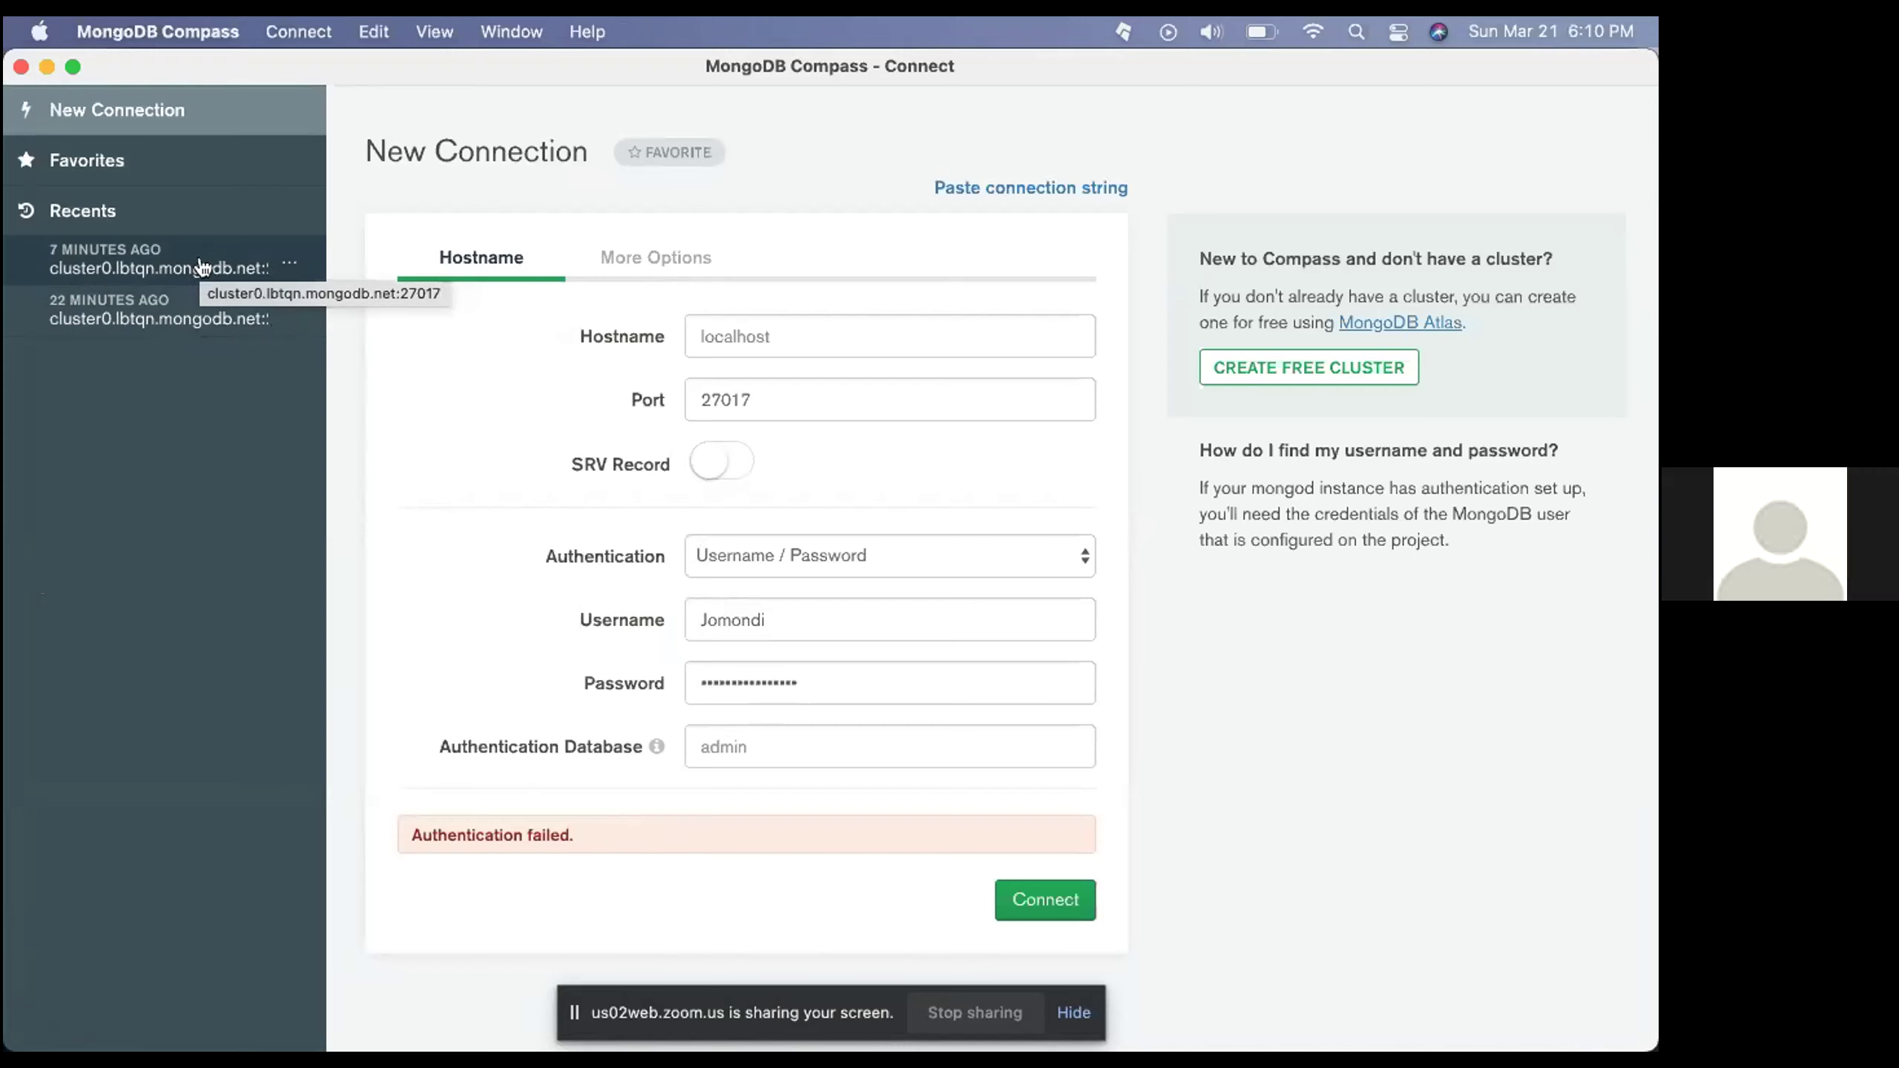
Connect to the cluster0 deployment using the most recent saved connection
click(162, 266)
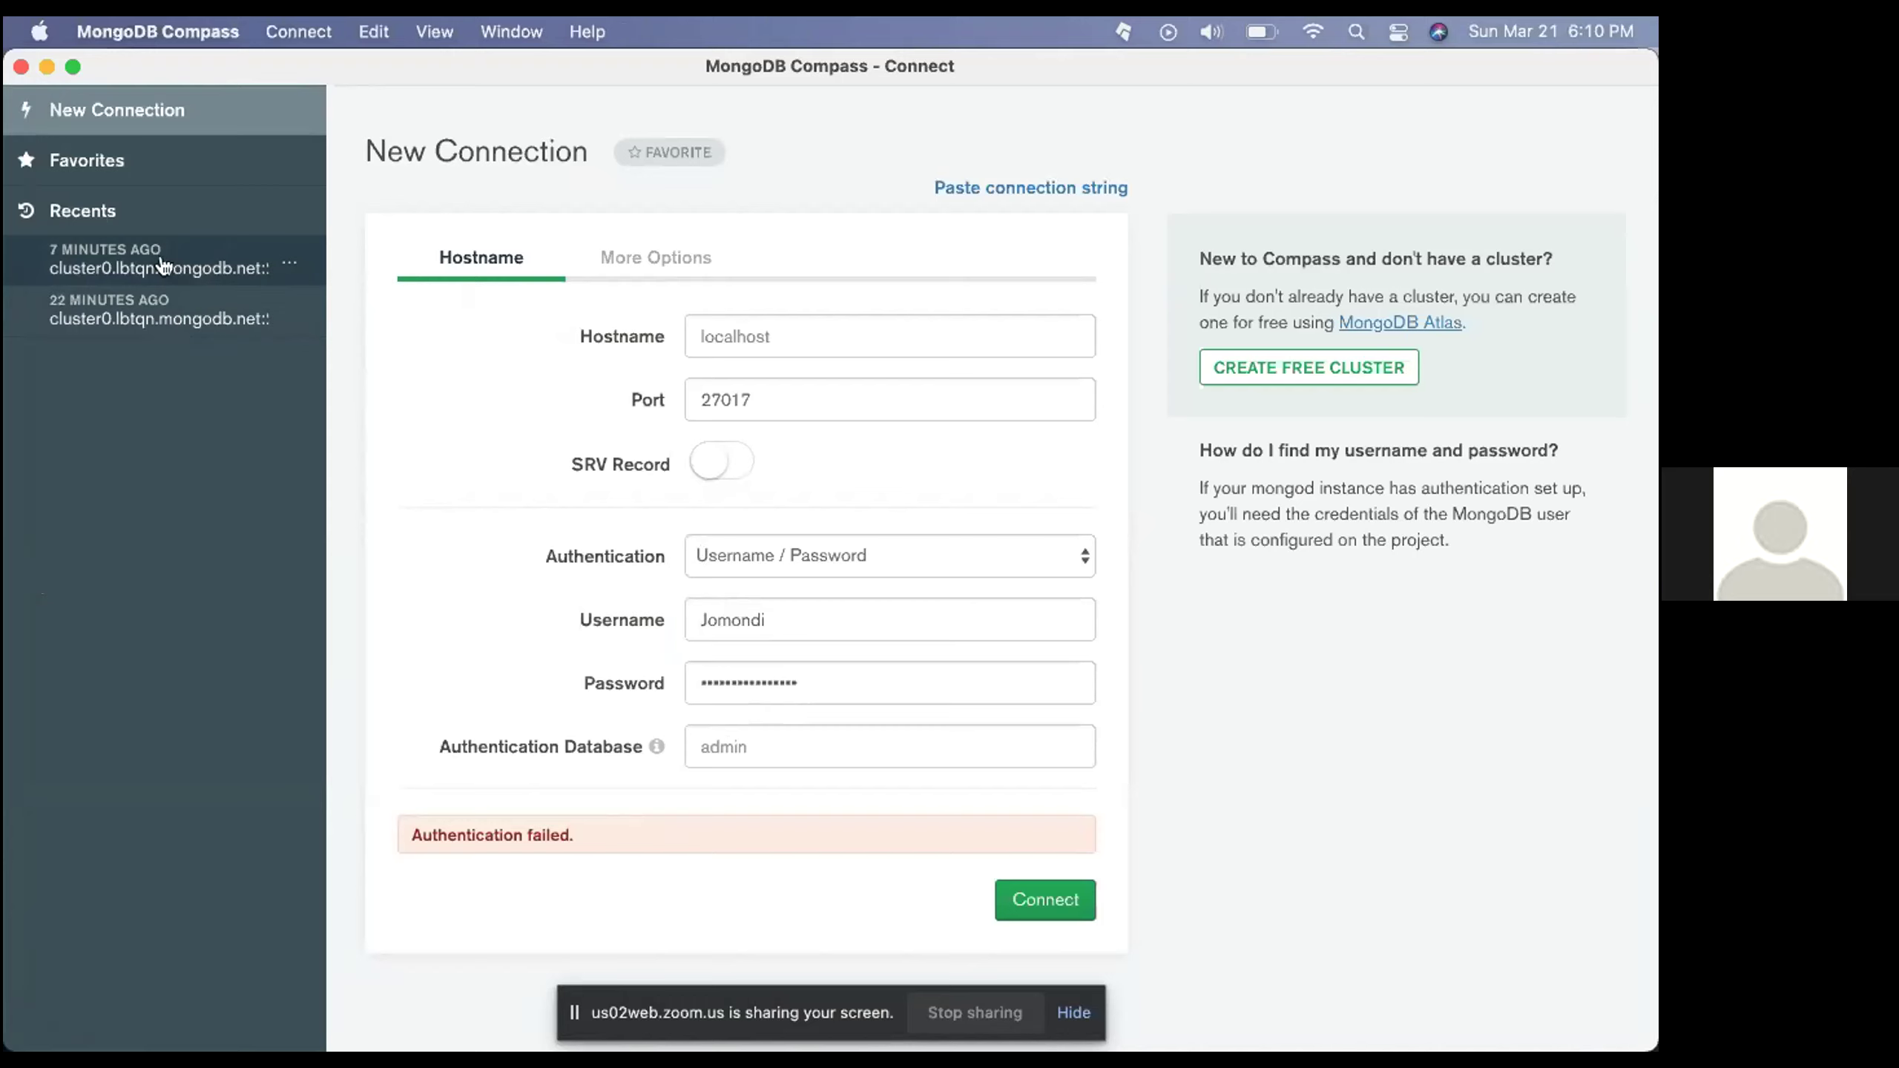
click(1028, 771)
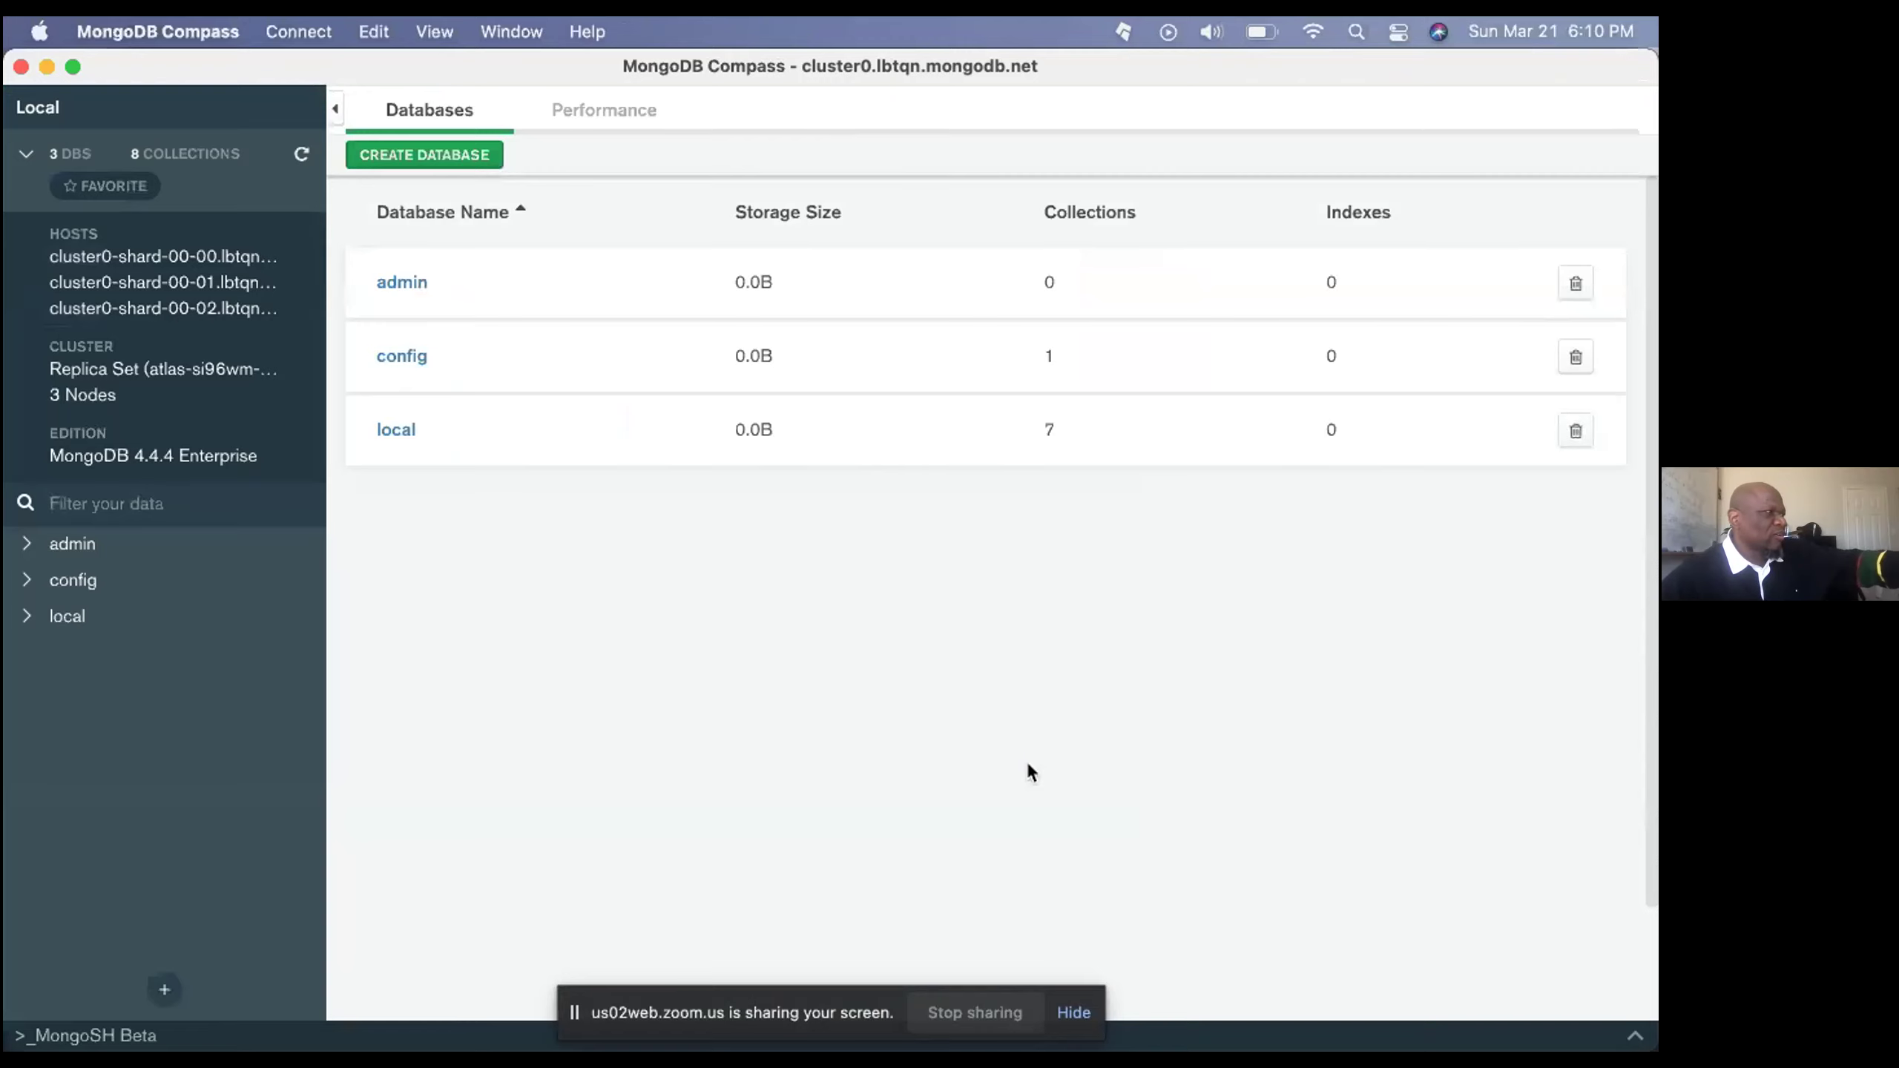
Examine the cluster hosts and the collections of the local, admin and config databases, including config's settings collection
click(394, 431)
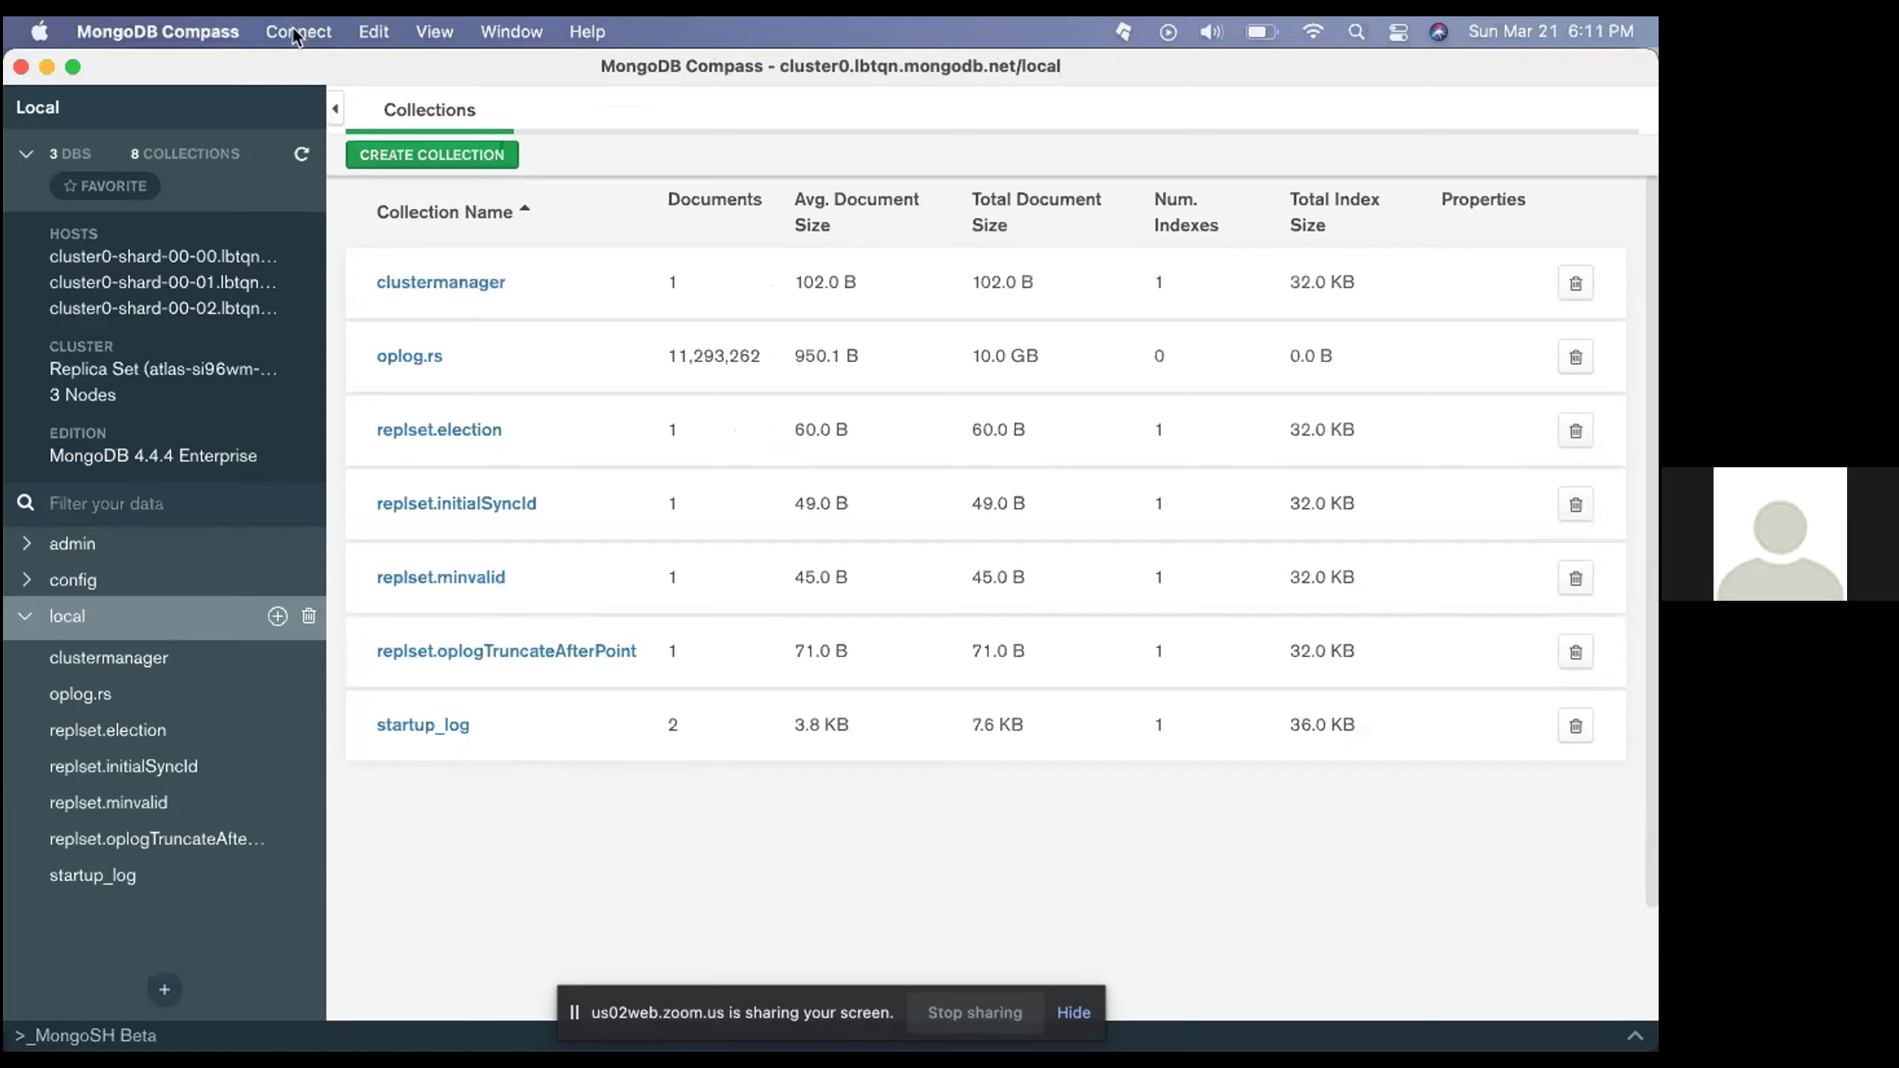
triple_click(138, 258)
click(240, 286)
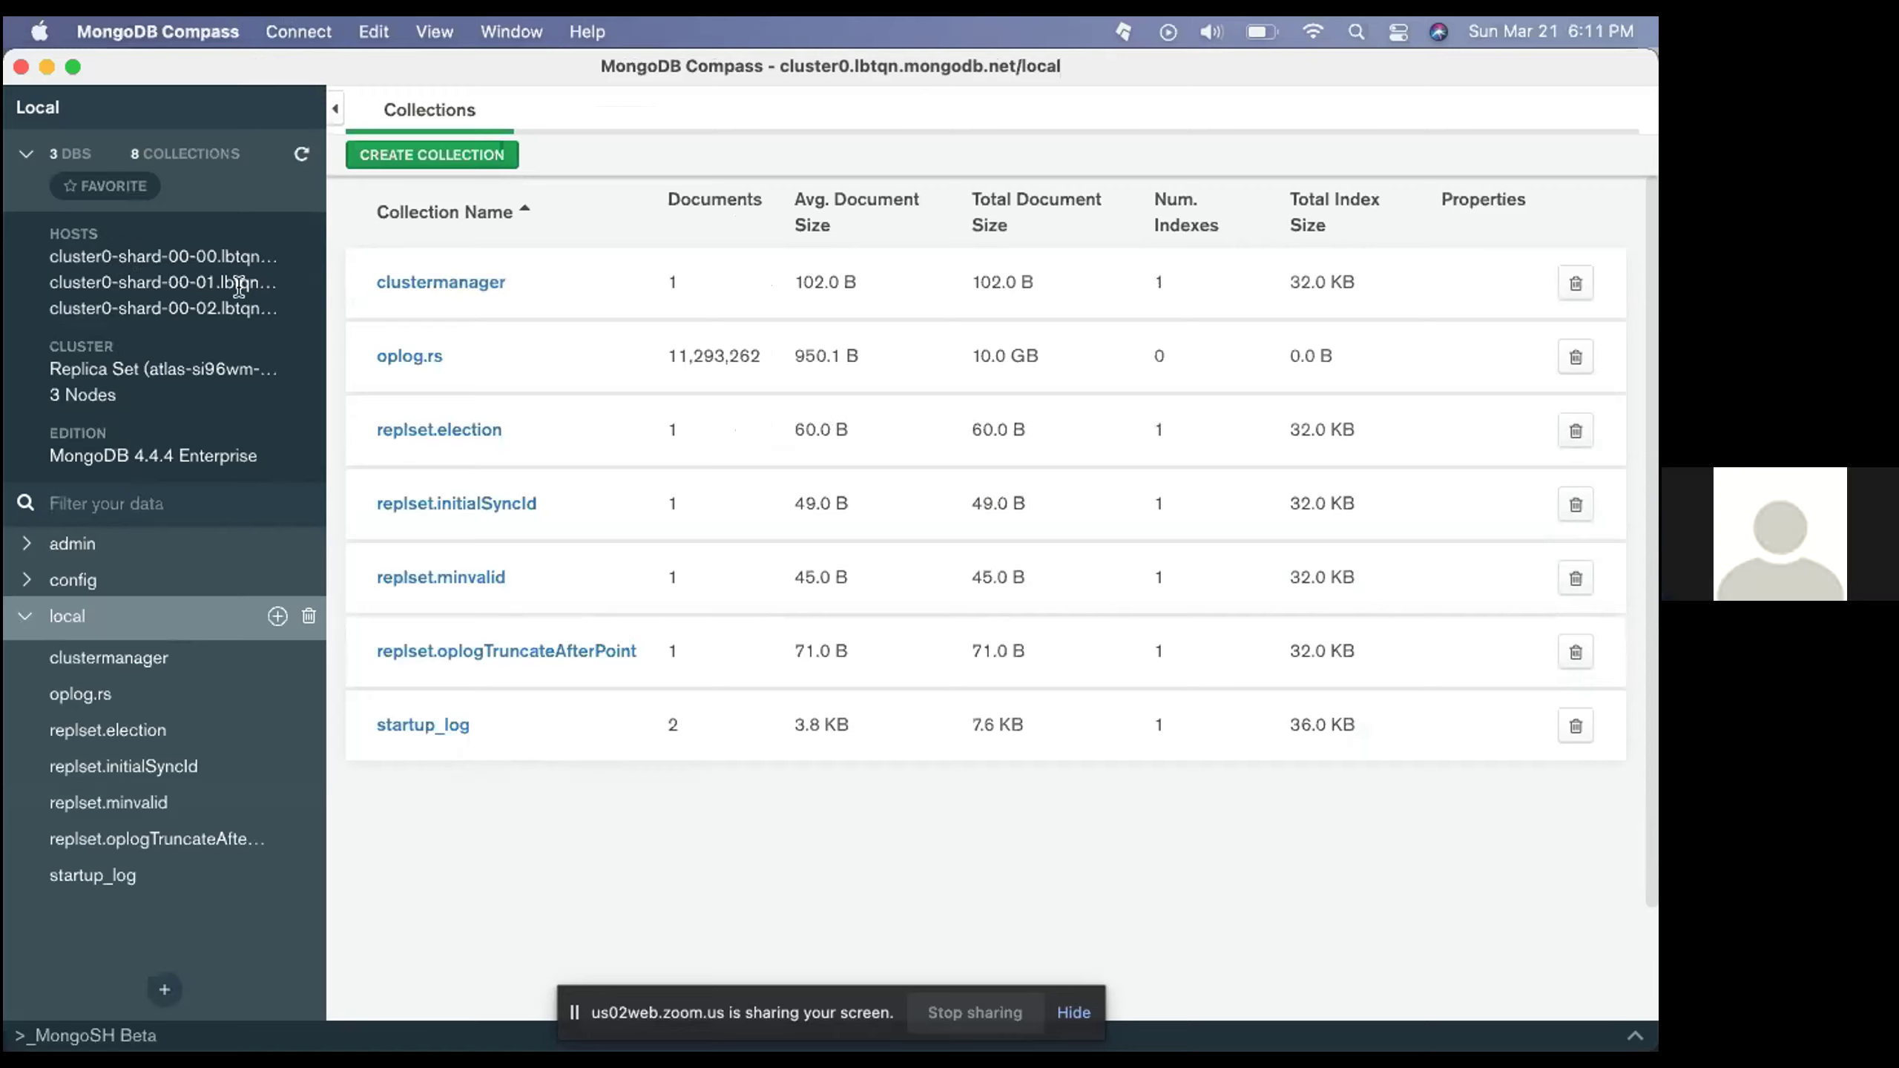
triple_click(242, 307)
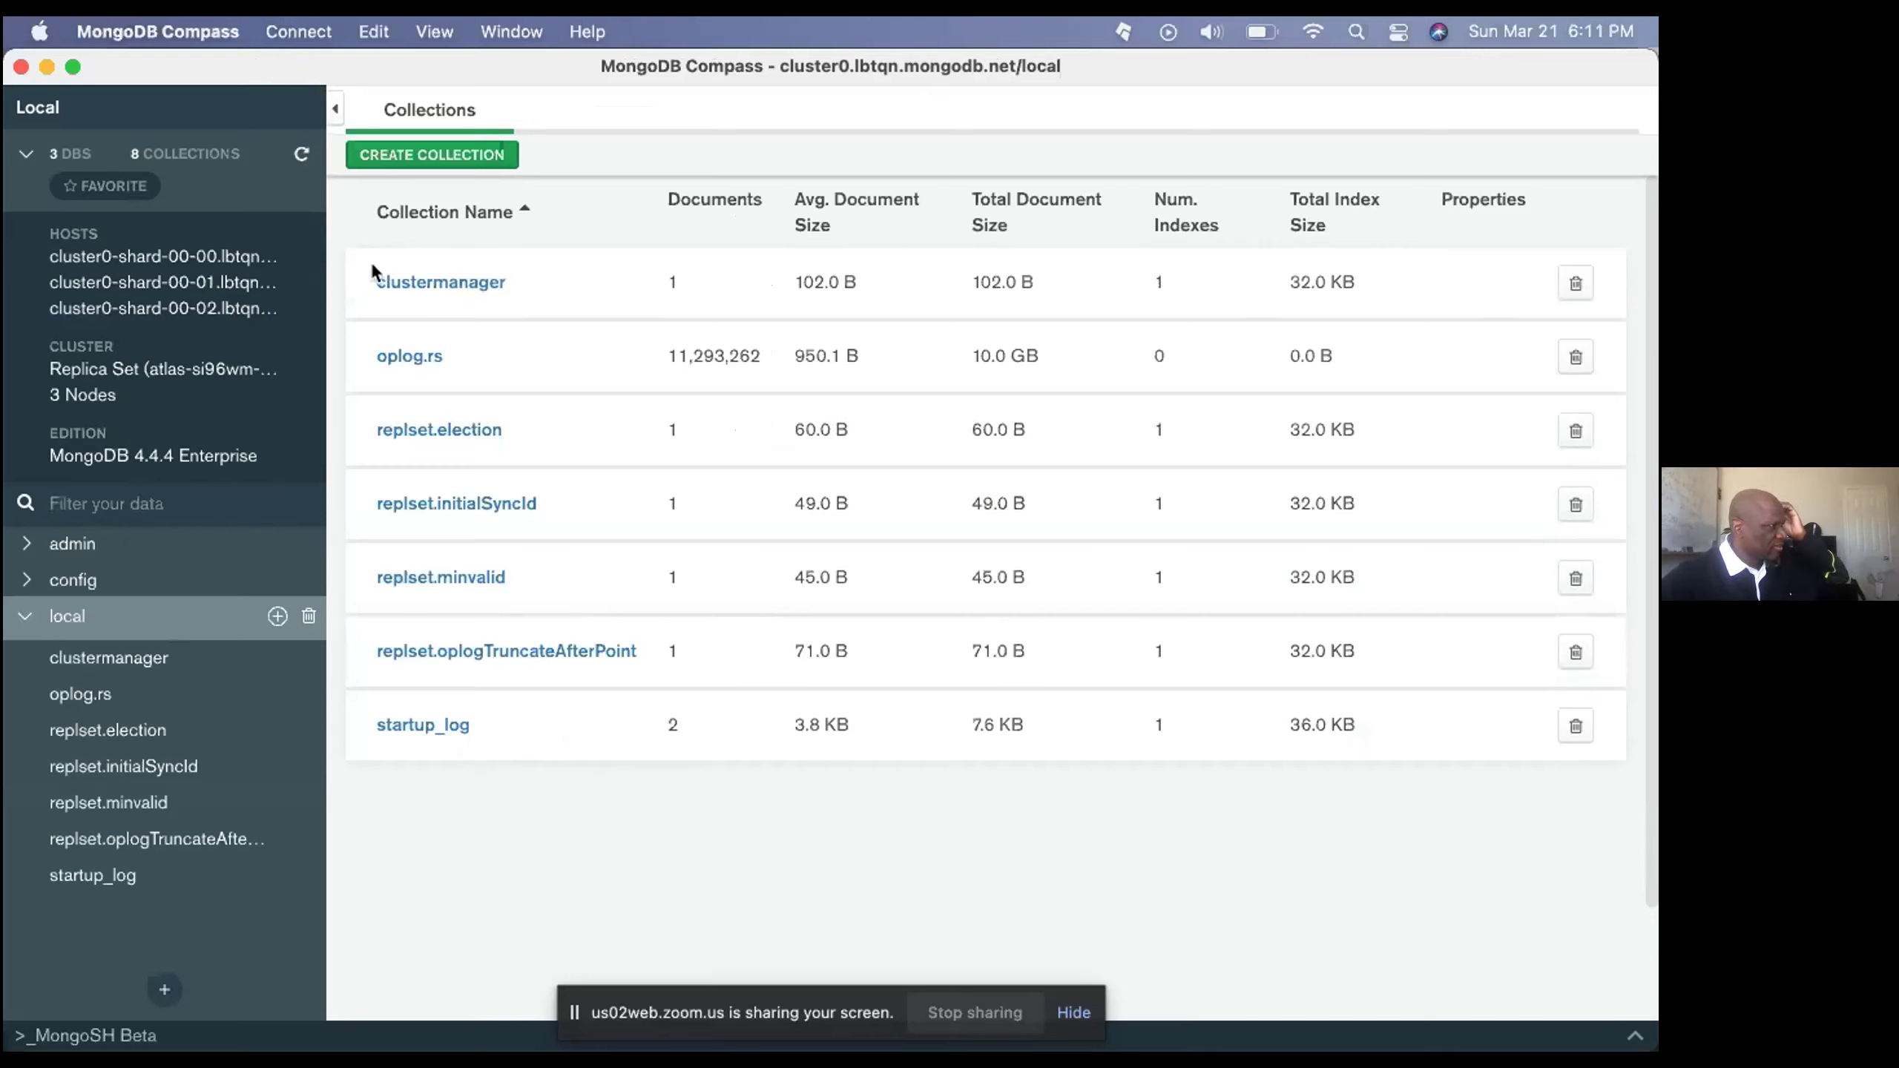
click(69, 545)
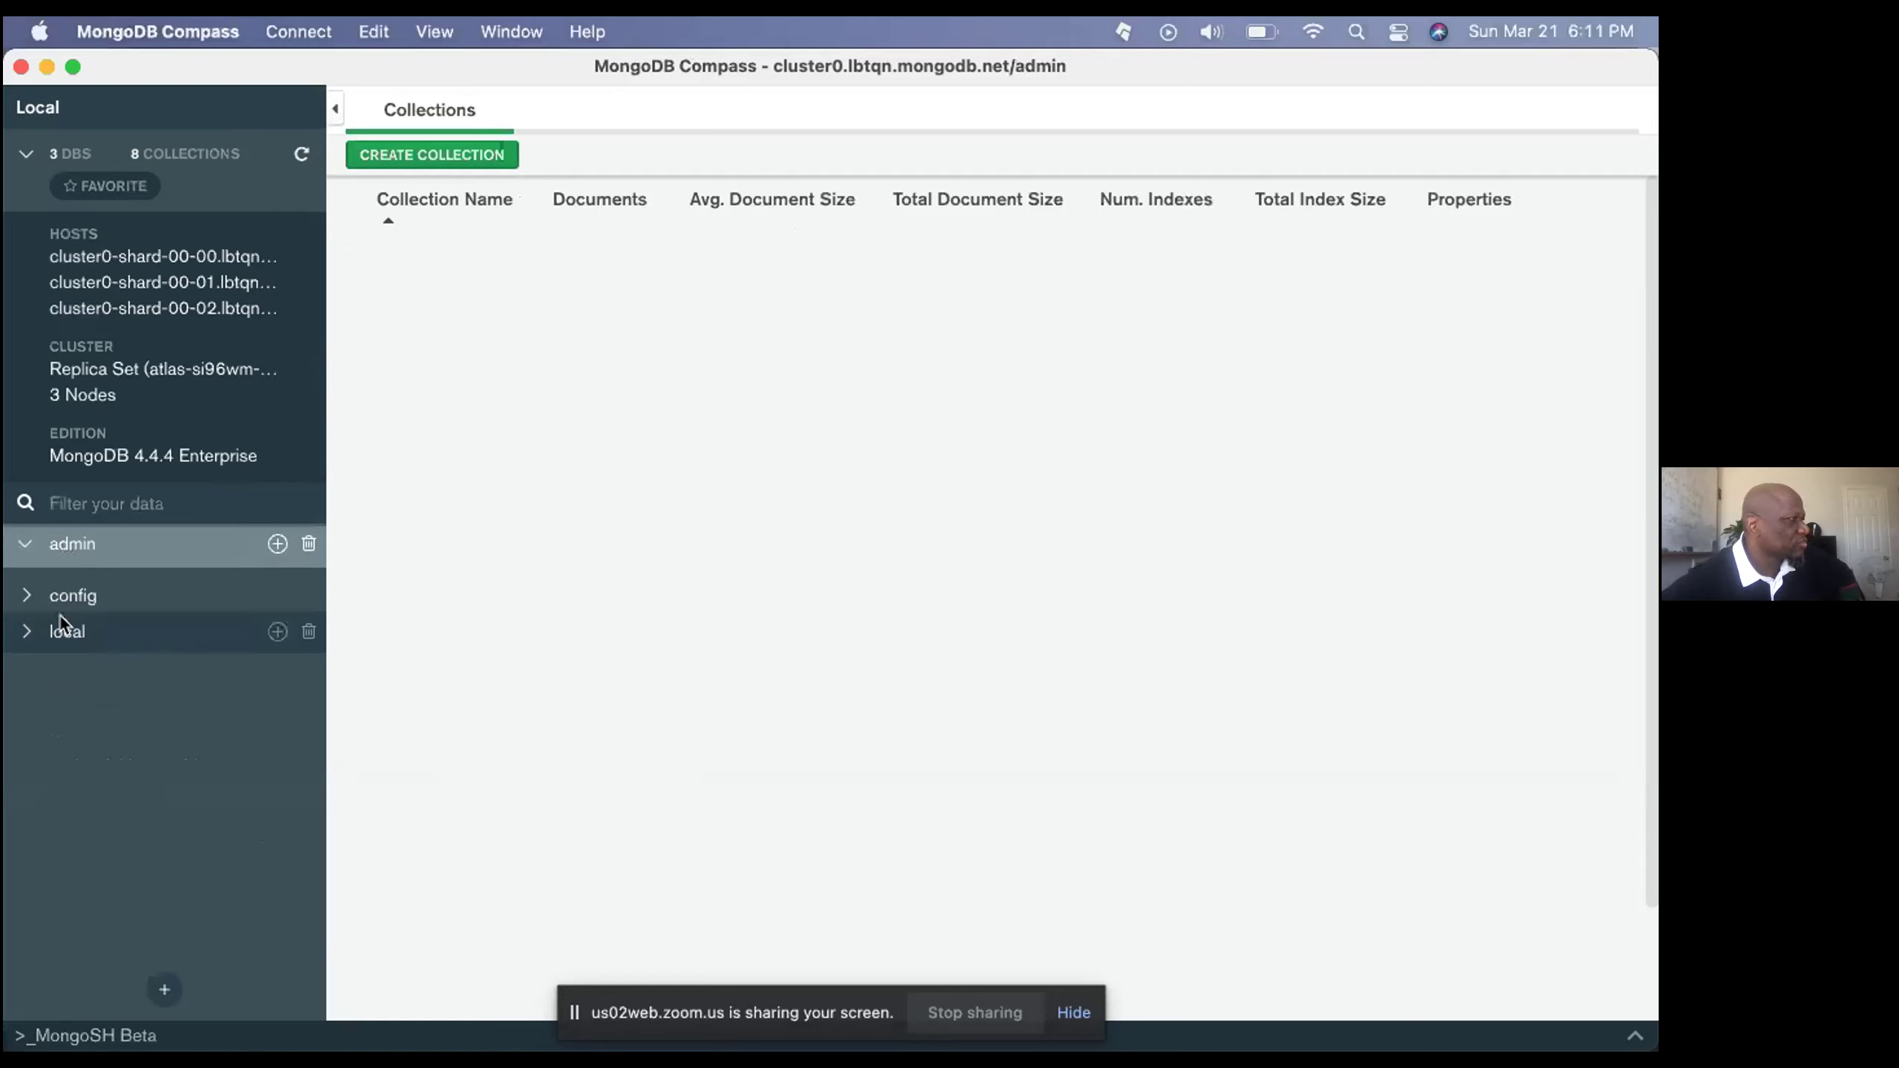
click(27, 596)
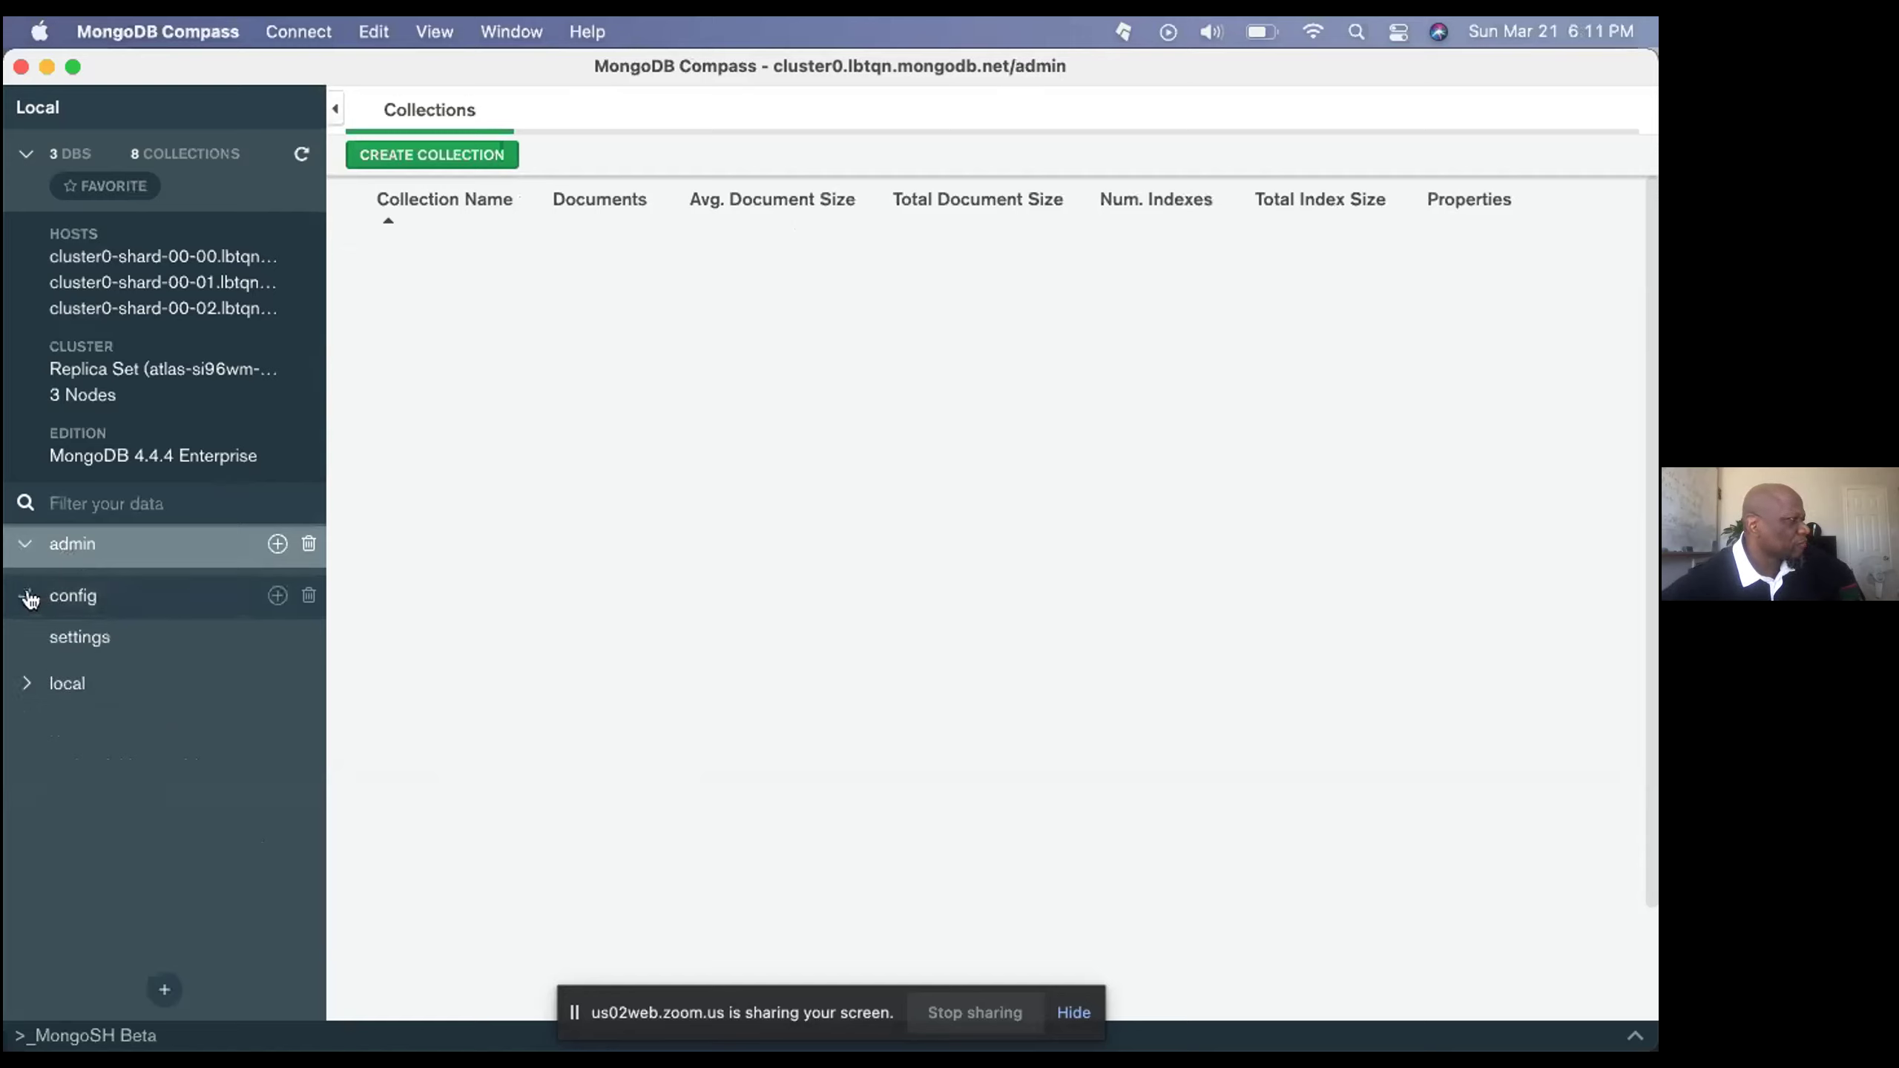
click(81, 642)
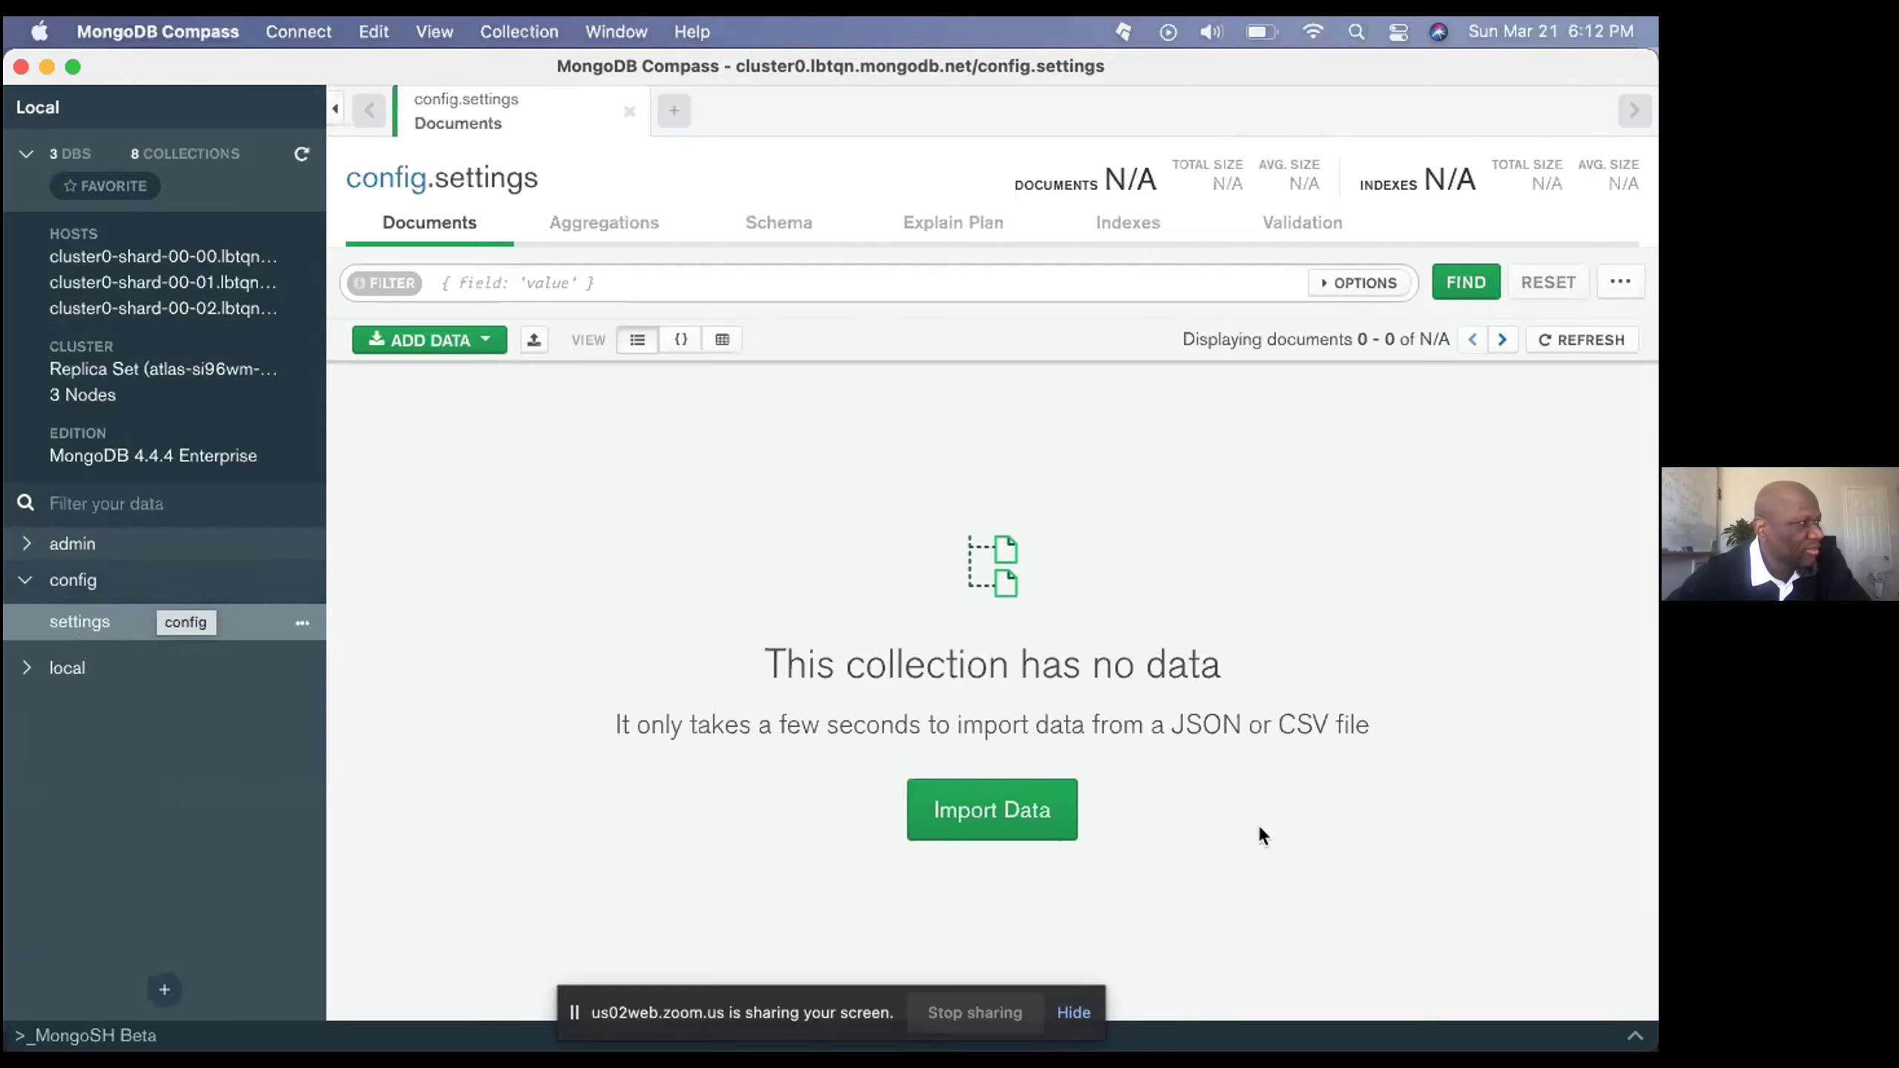
click(994, 823)
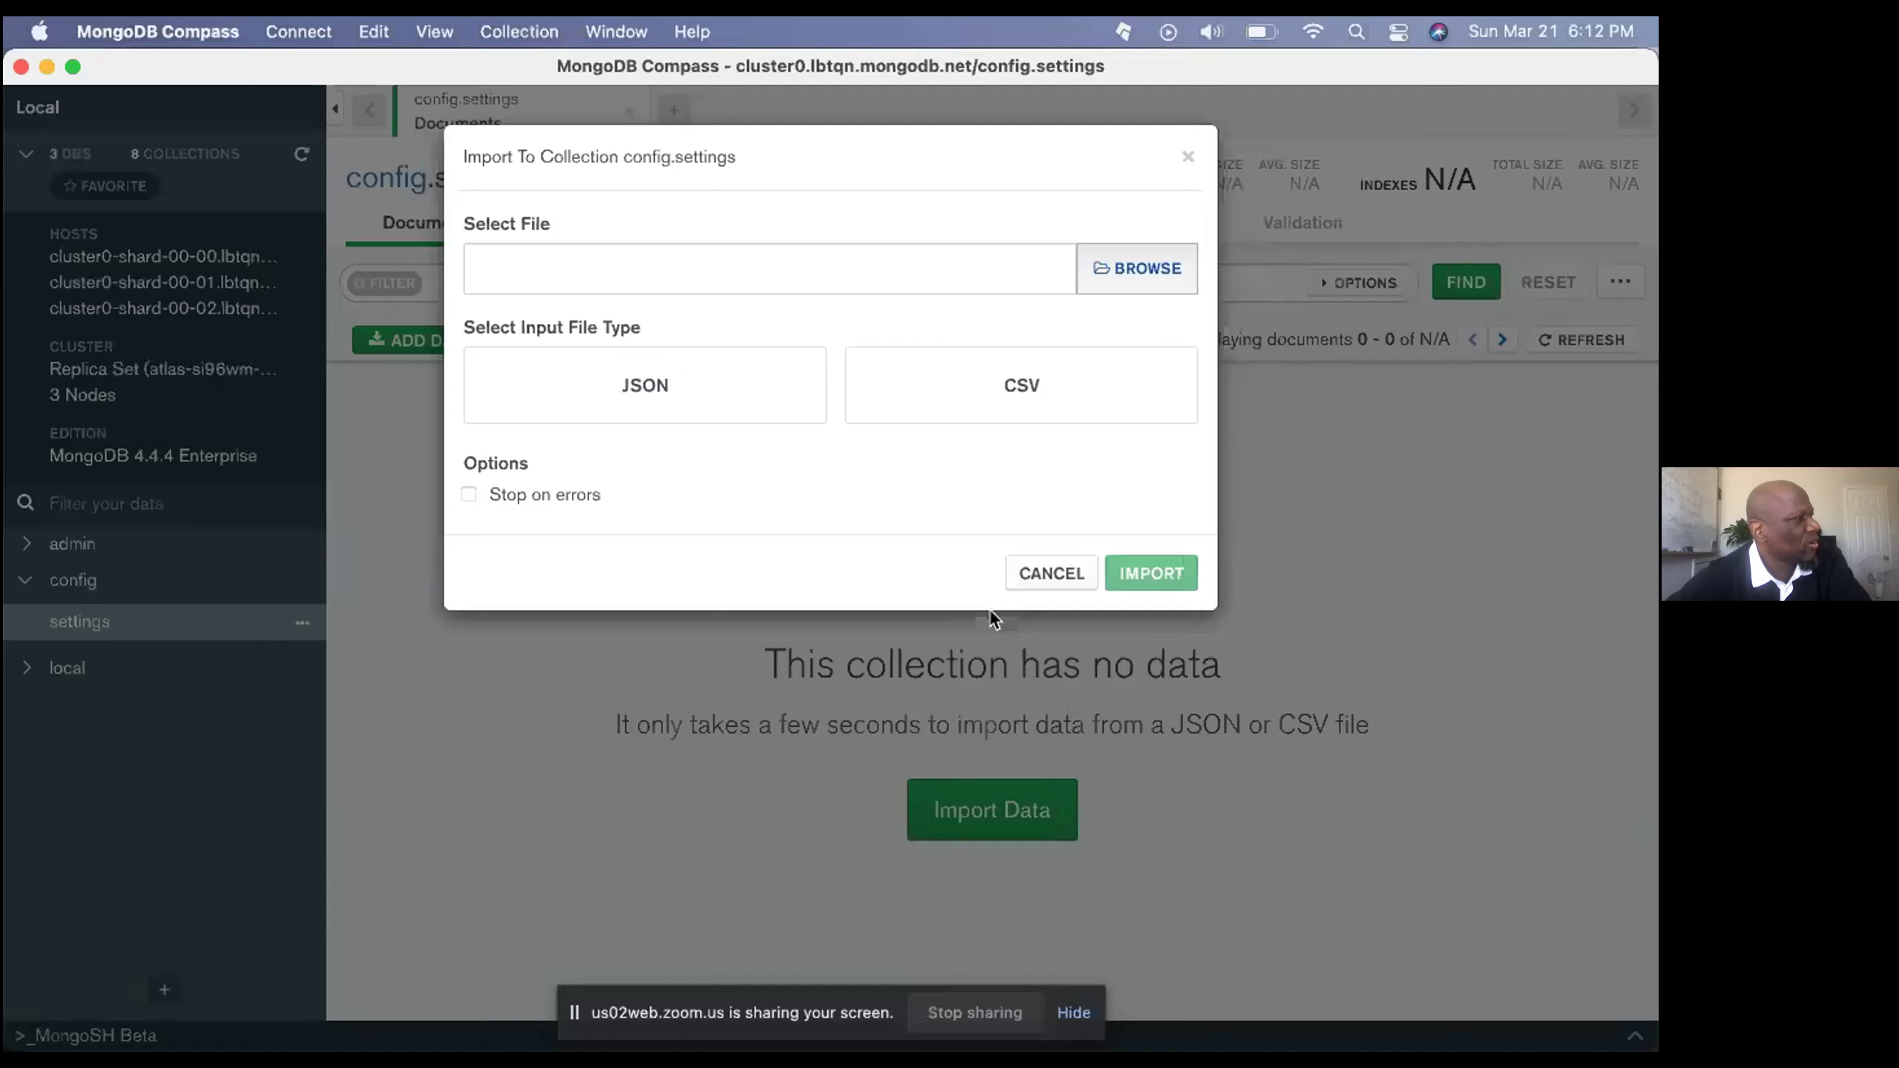
click(1071, 385)
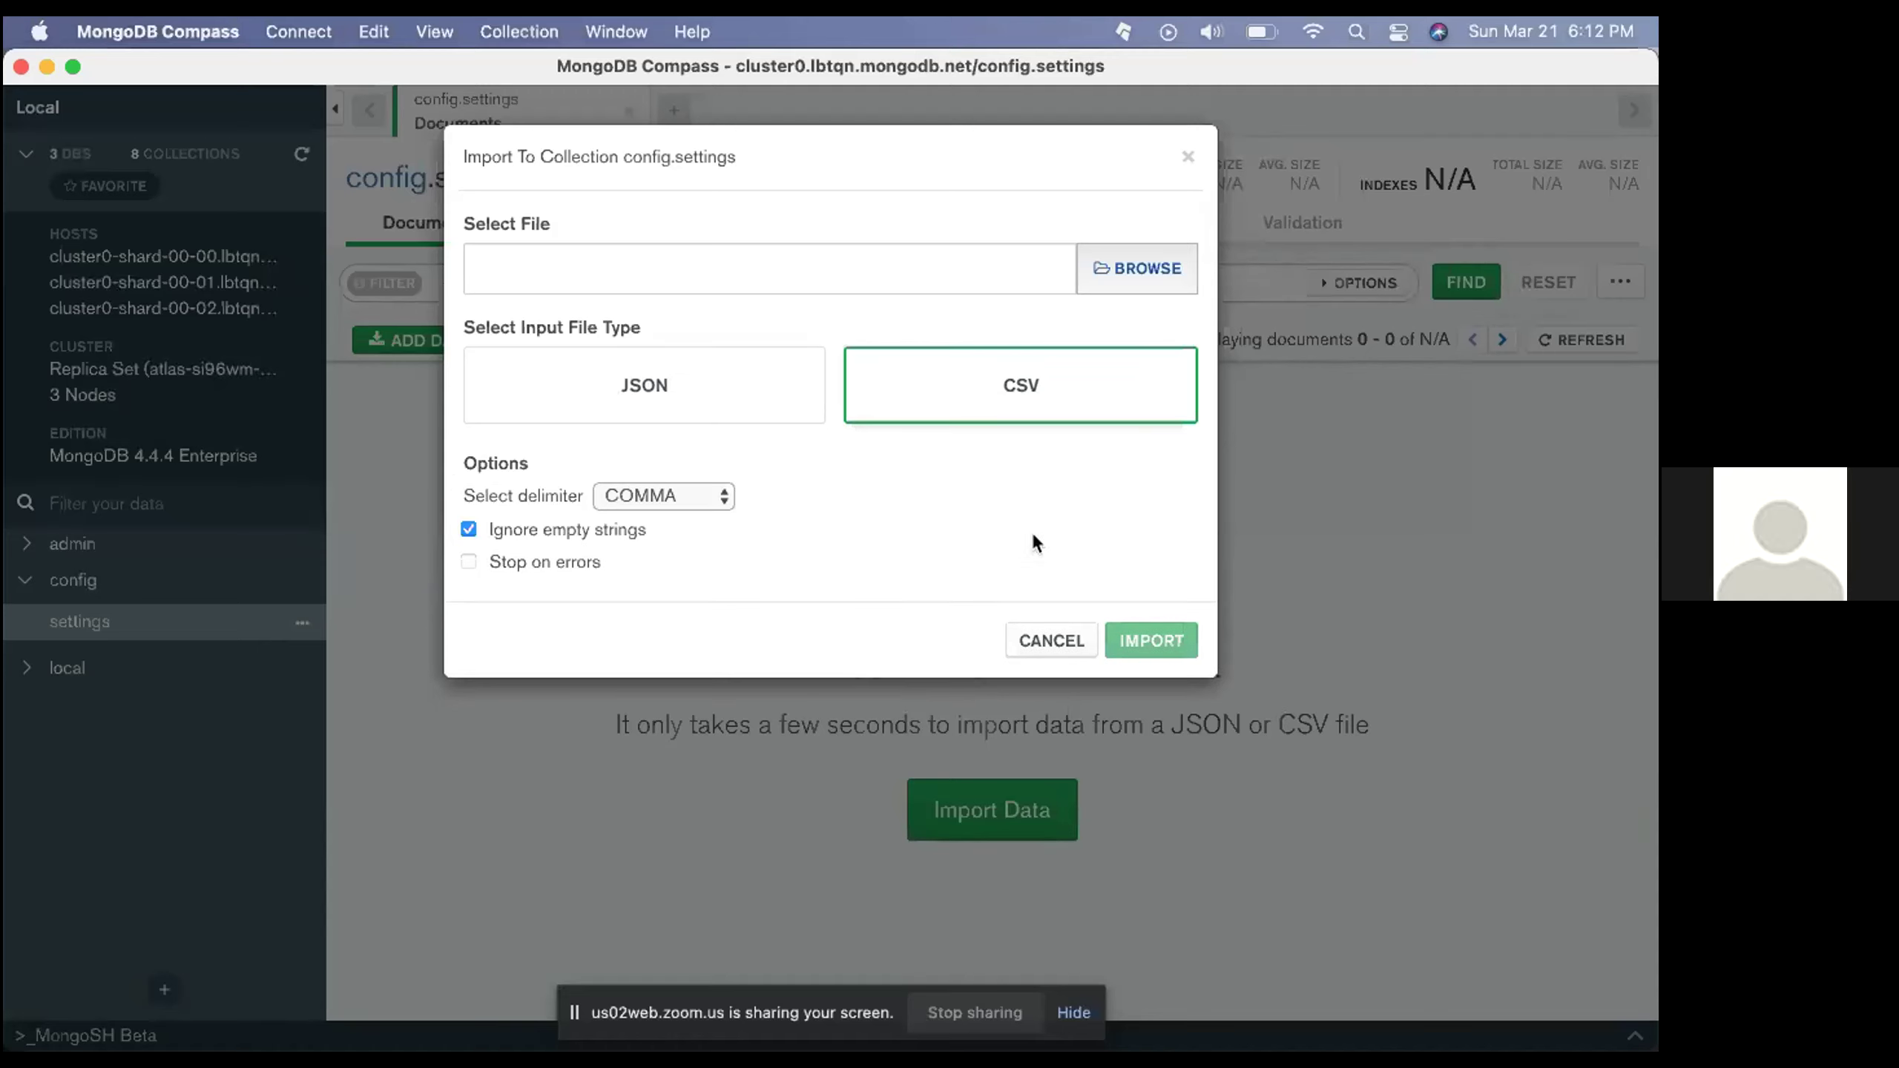
click(1131, 272)
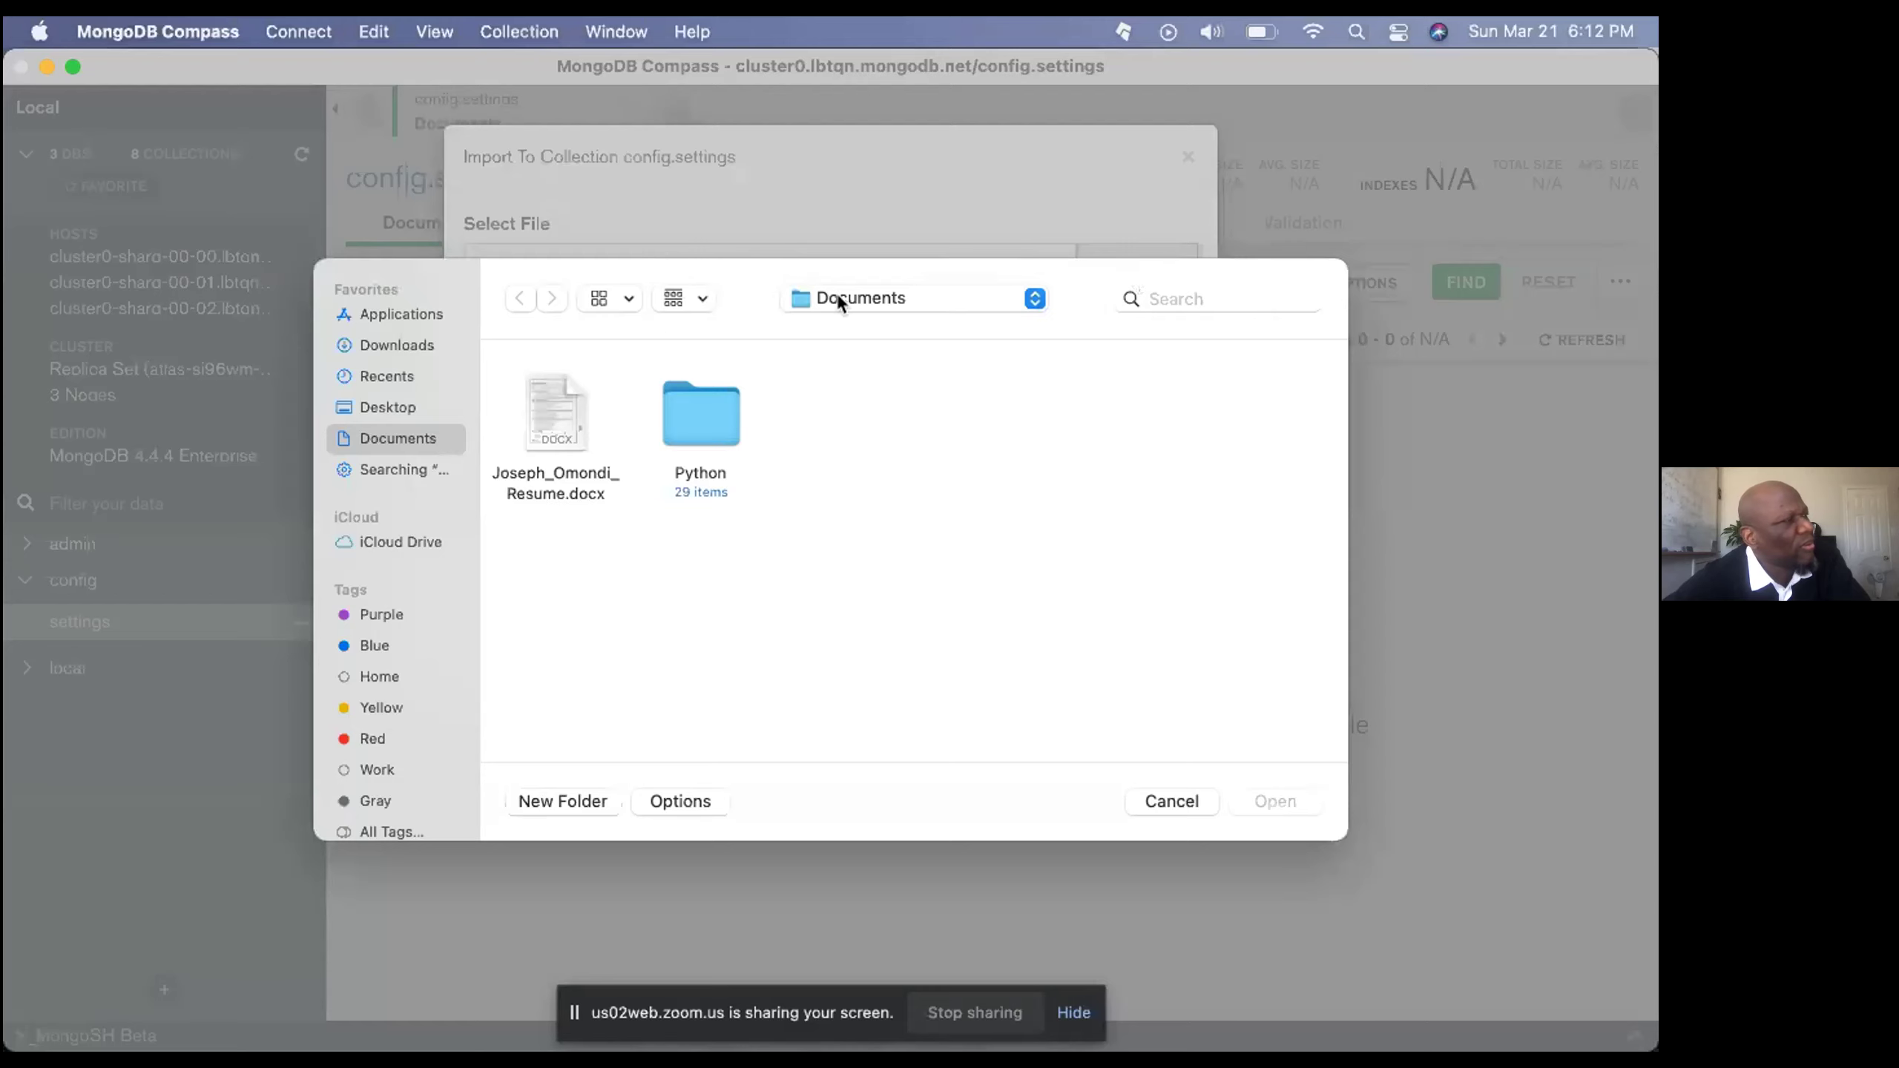
click(1169, 801)
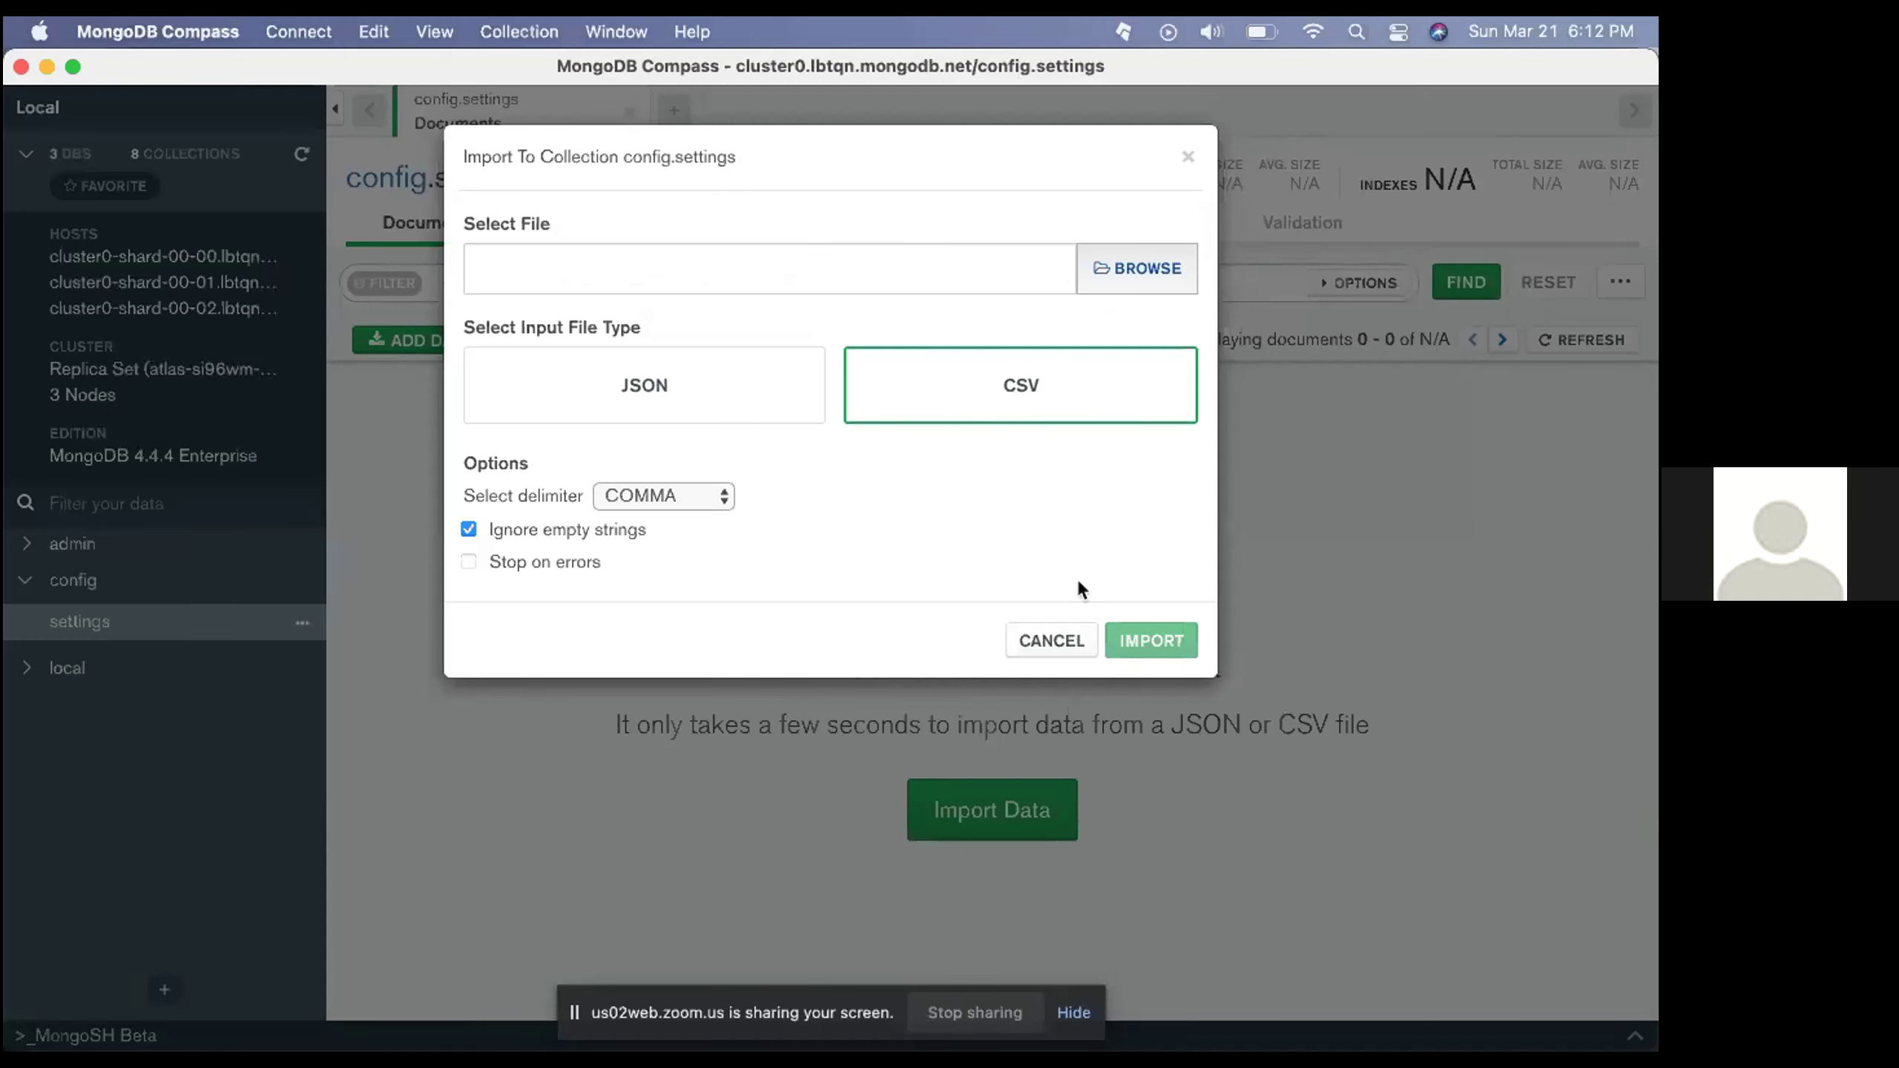
click(1053, 639)
Switch to MongoDB Atlas in Chrome and copy Cluster0's connection string for MongoDB Compass version 1.12 or later
key(super+Tab)
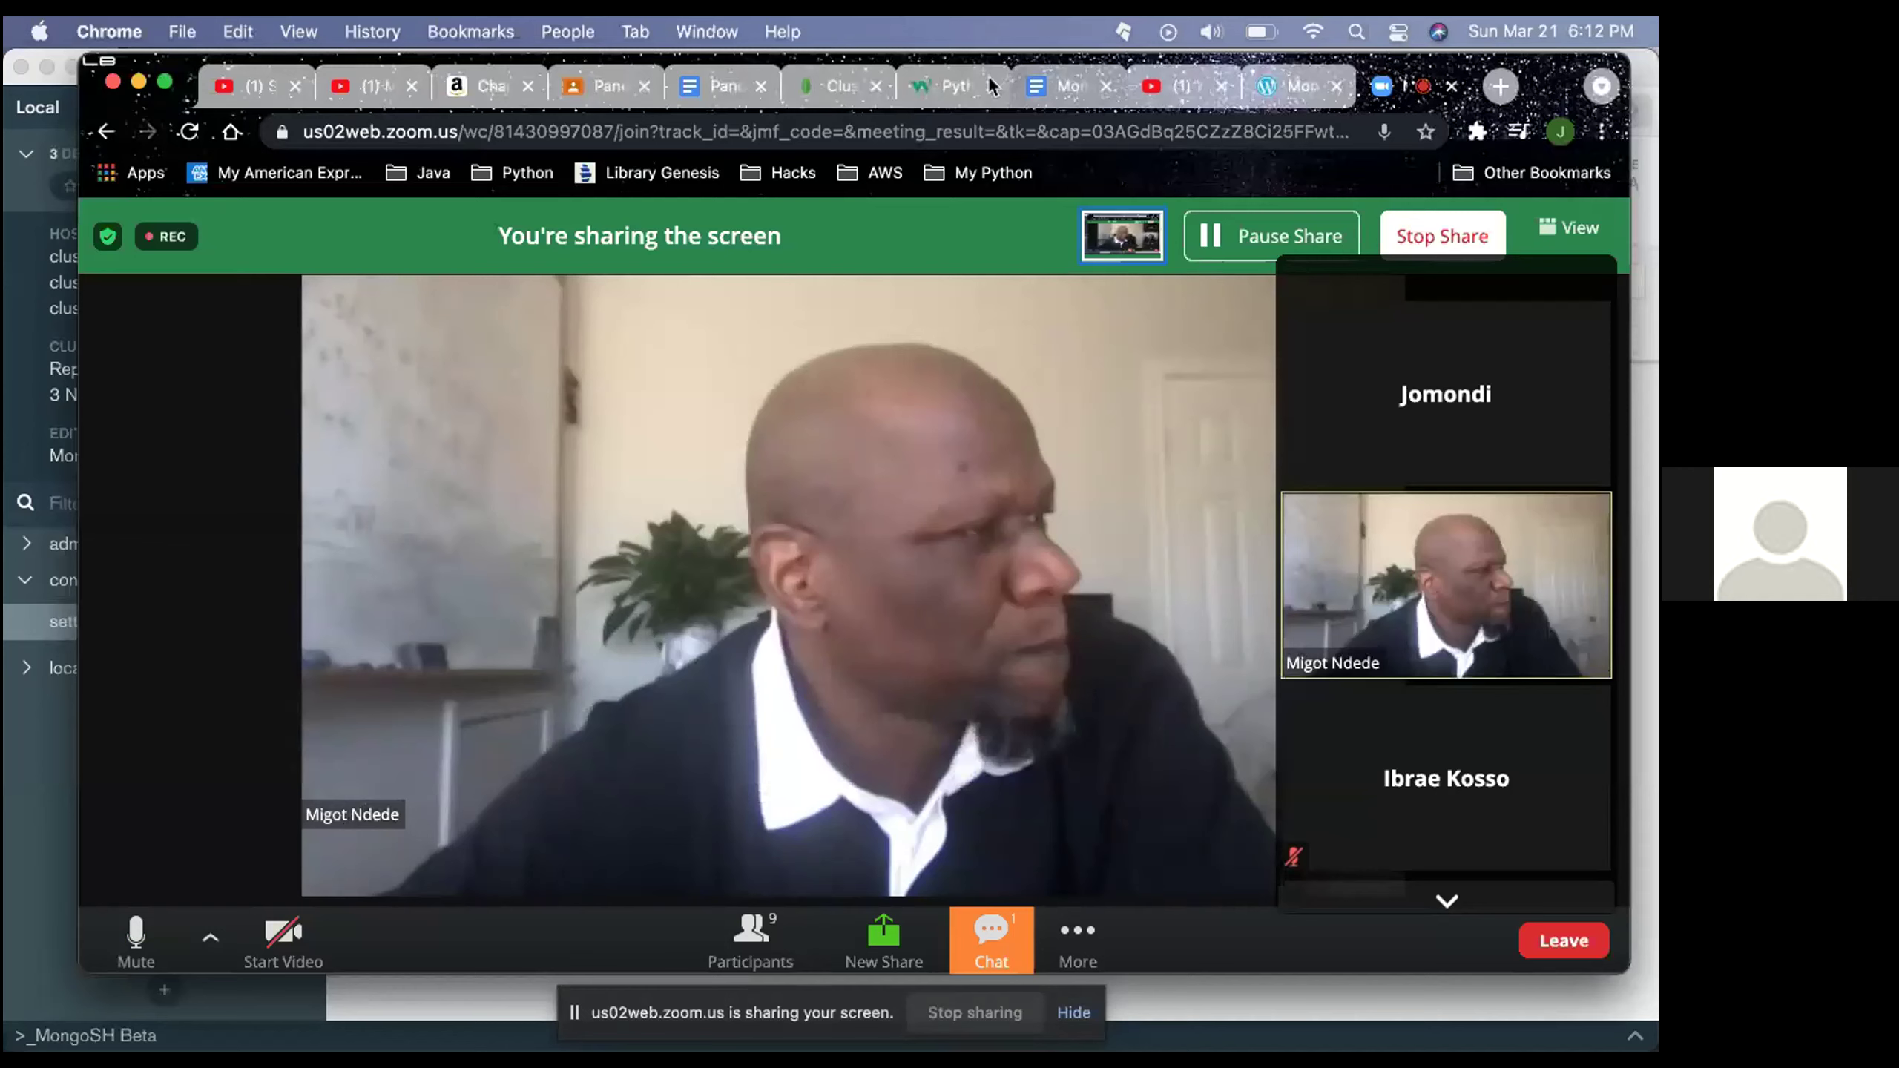
click(841, 86)
scroll(715, 511, up, 3)
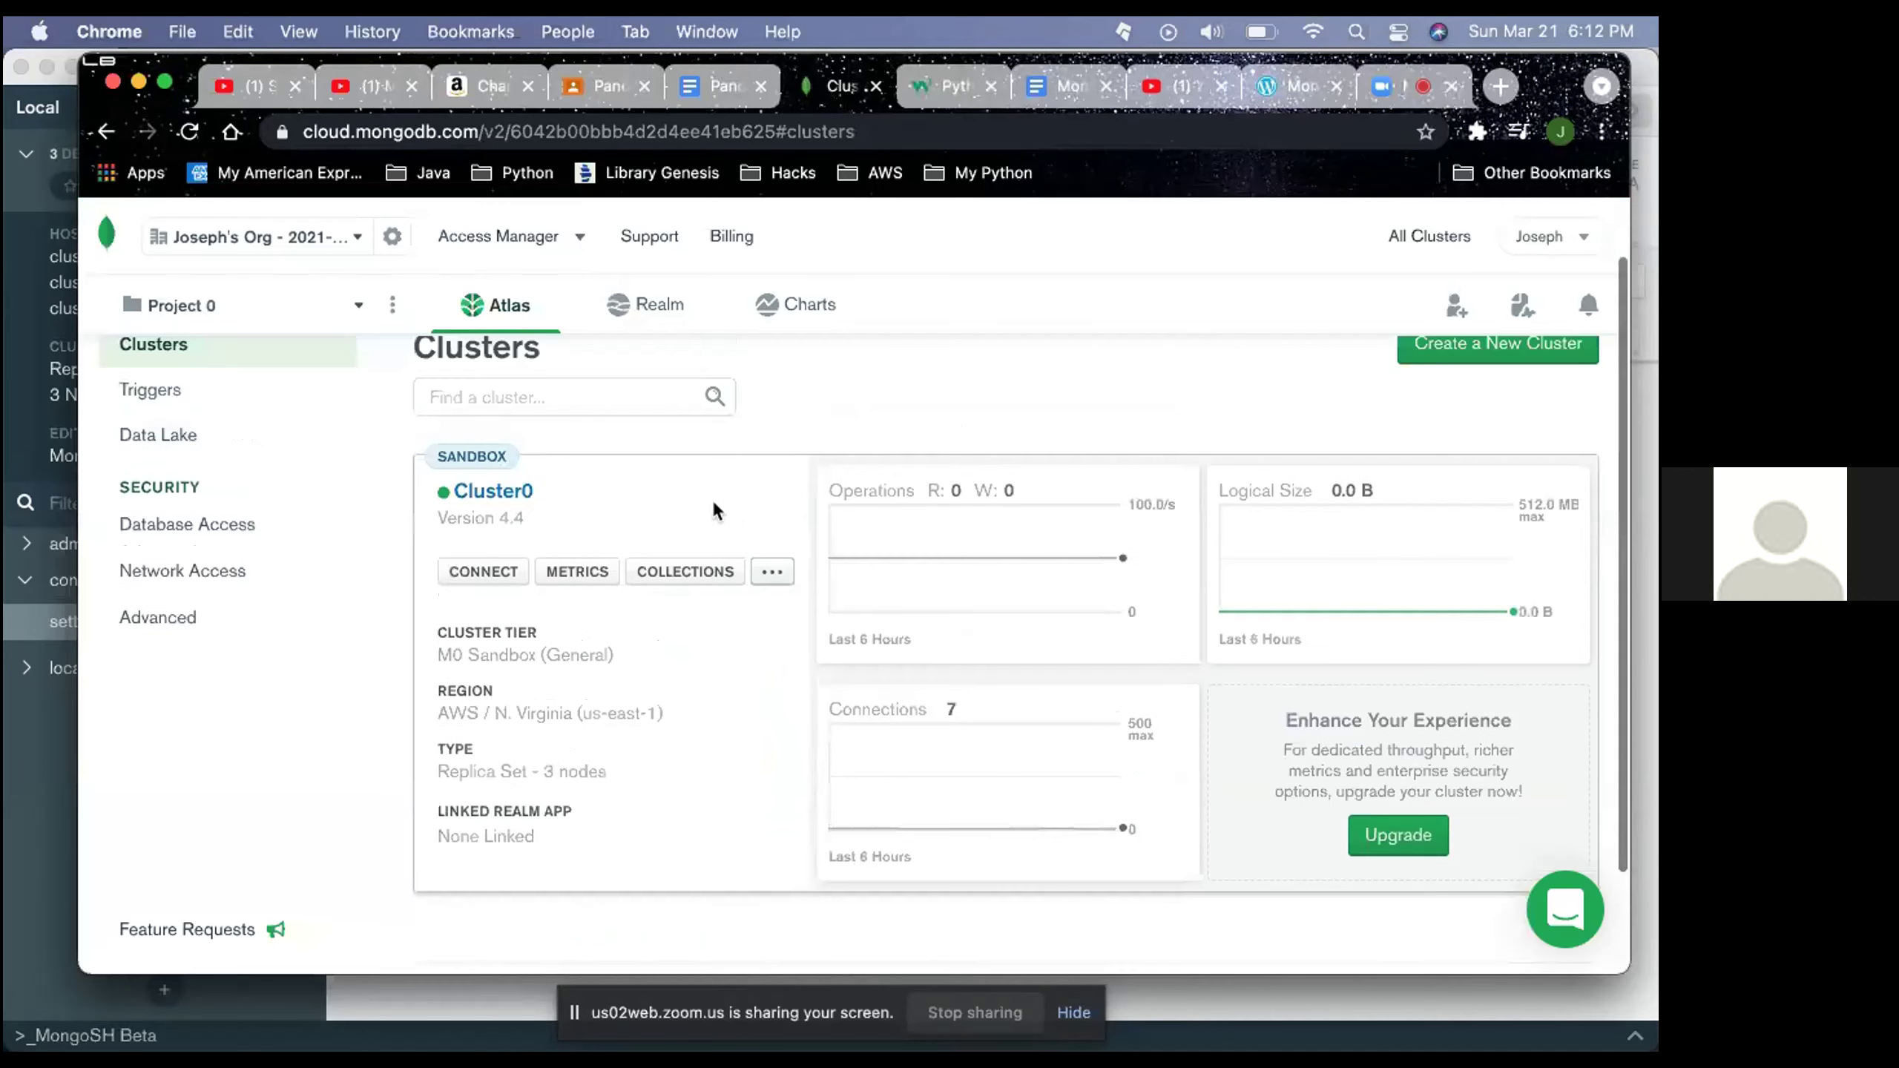
scroll(714, 511, up, 2)
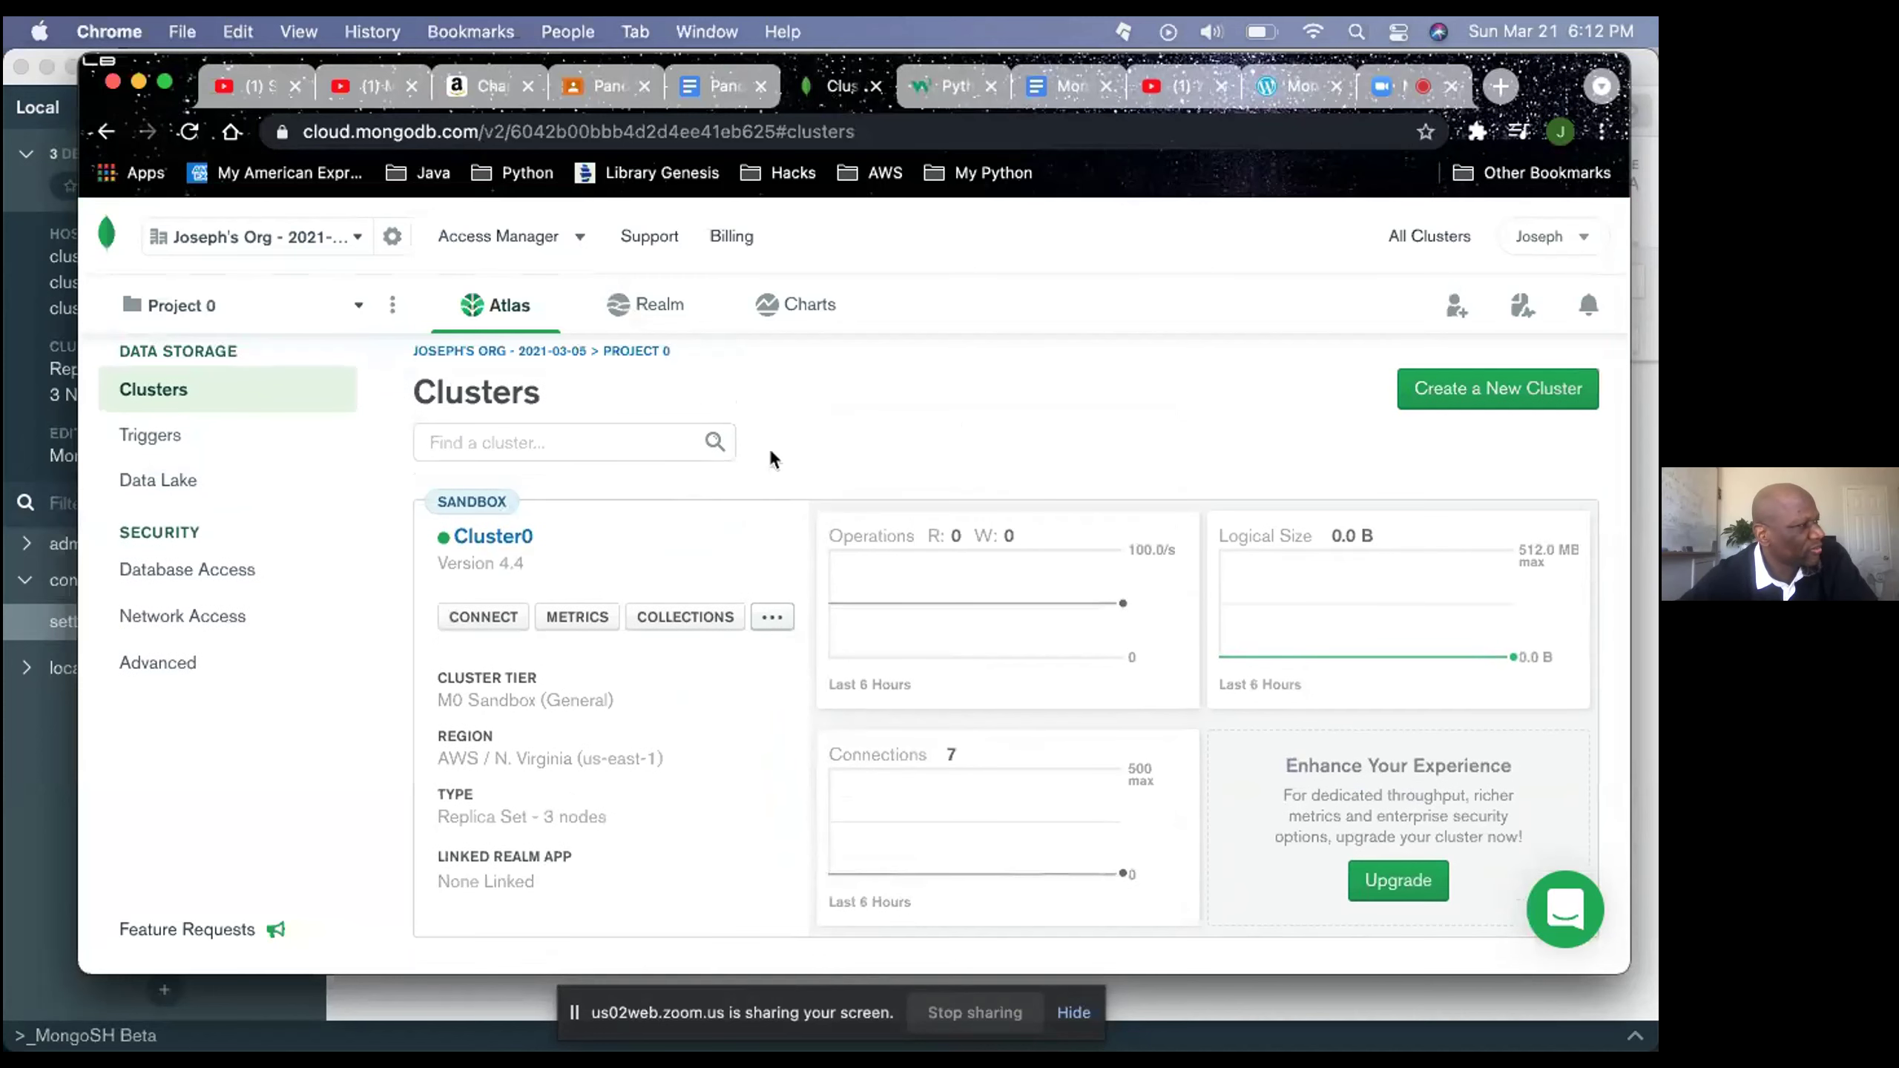
click(474, 632)
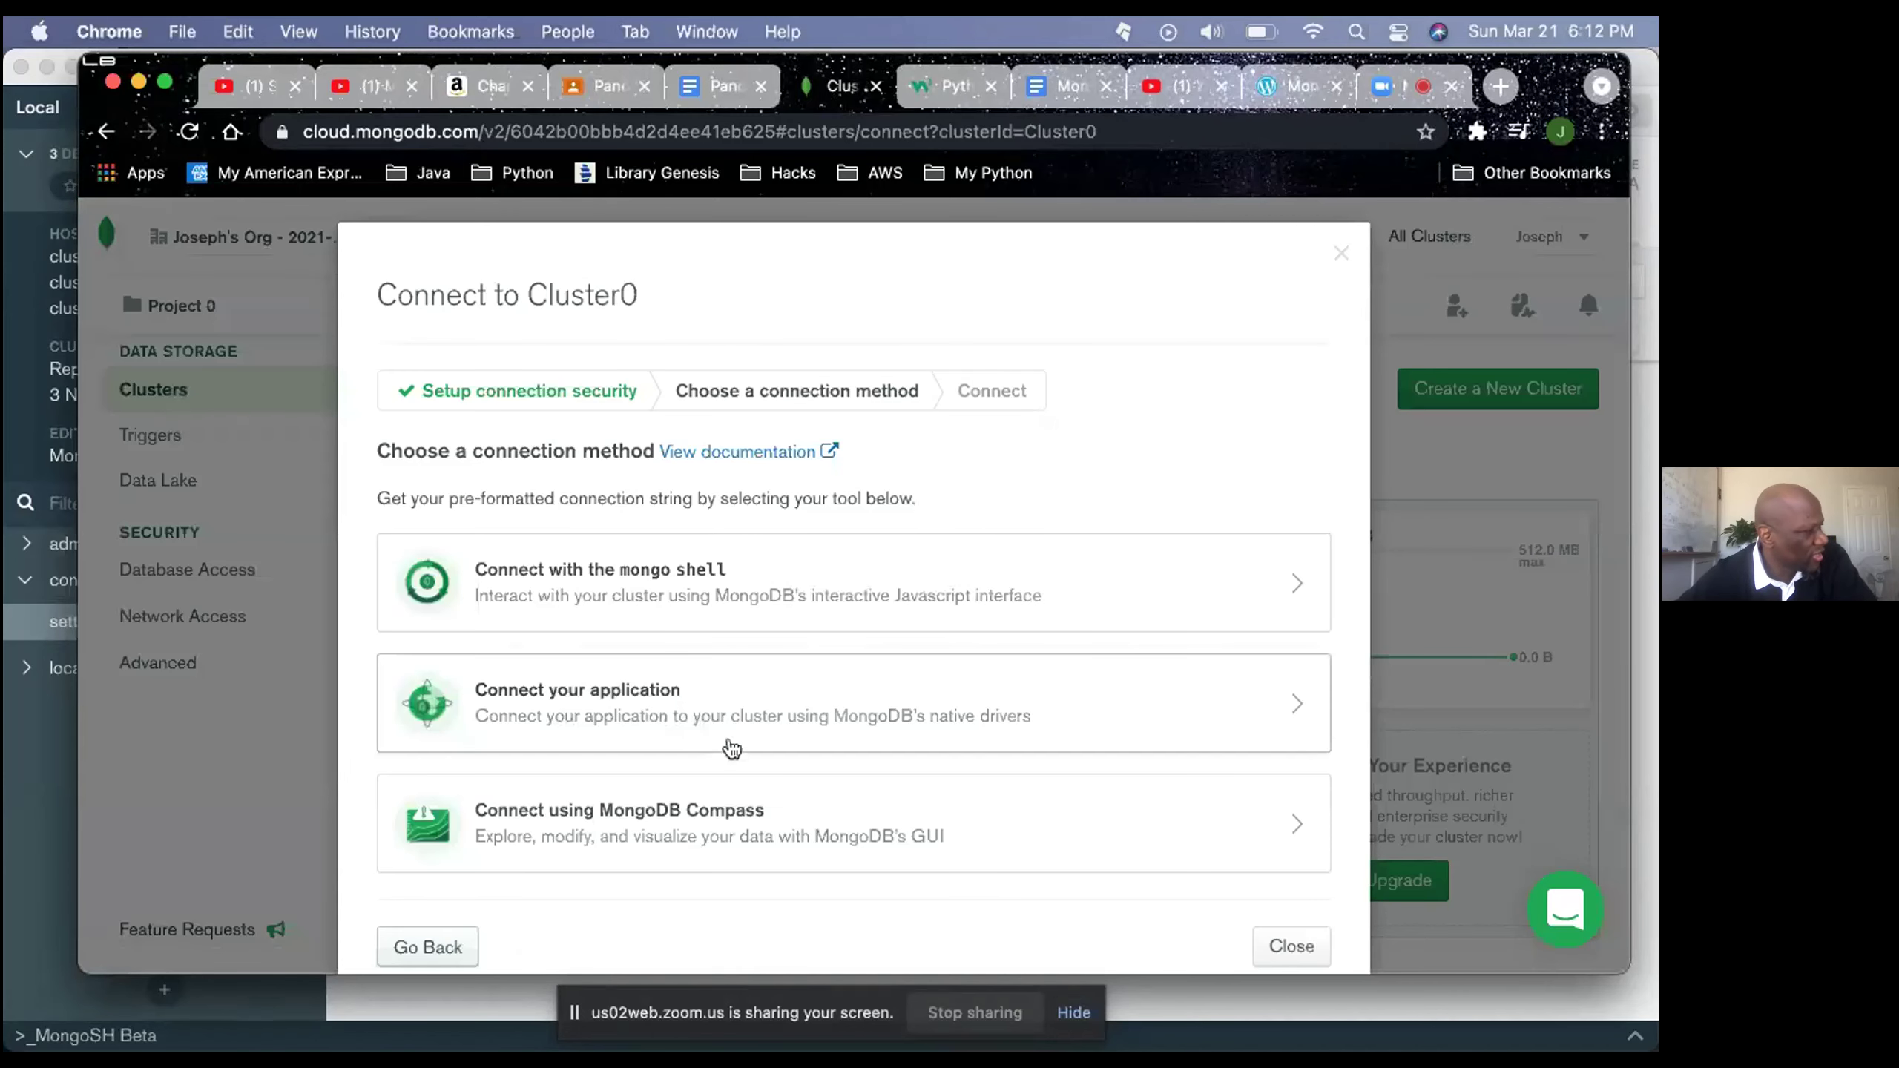
click(849, 826)
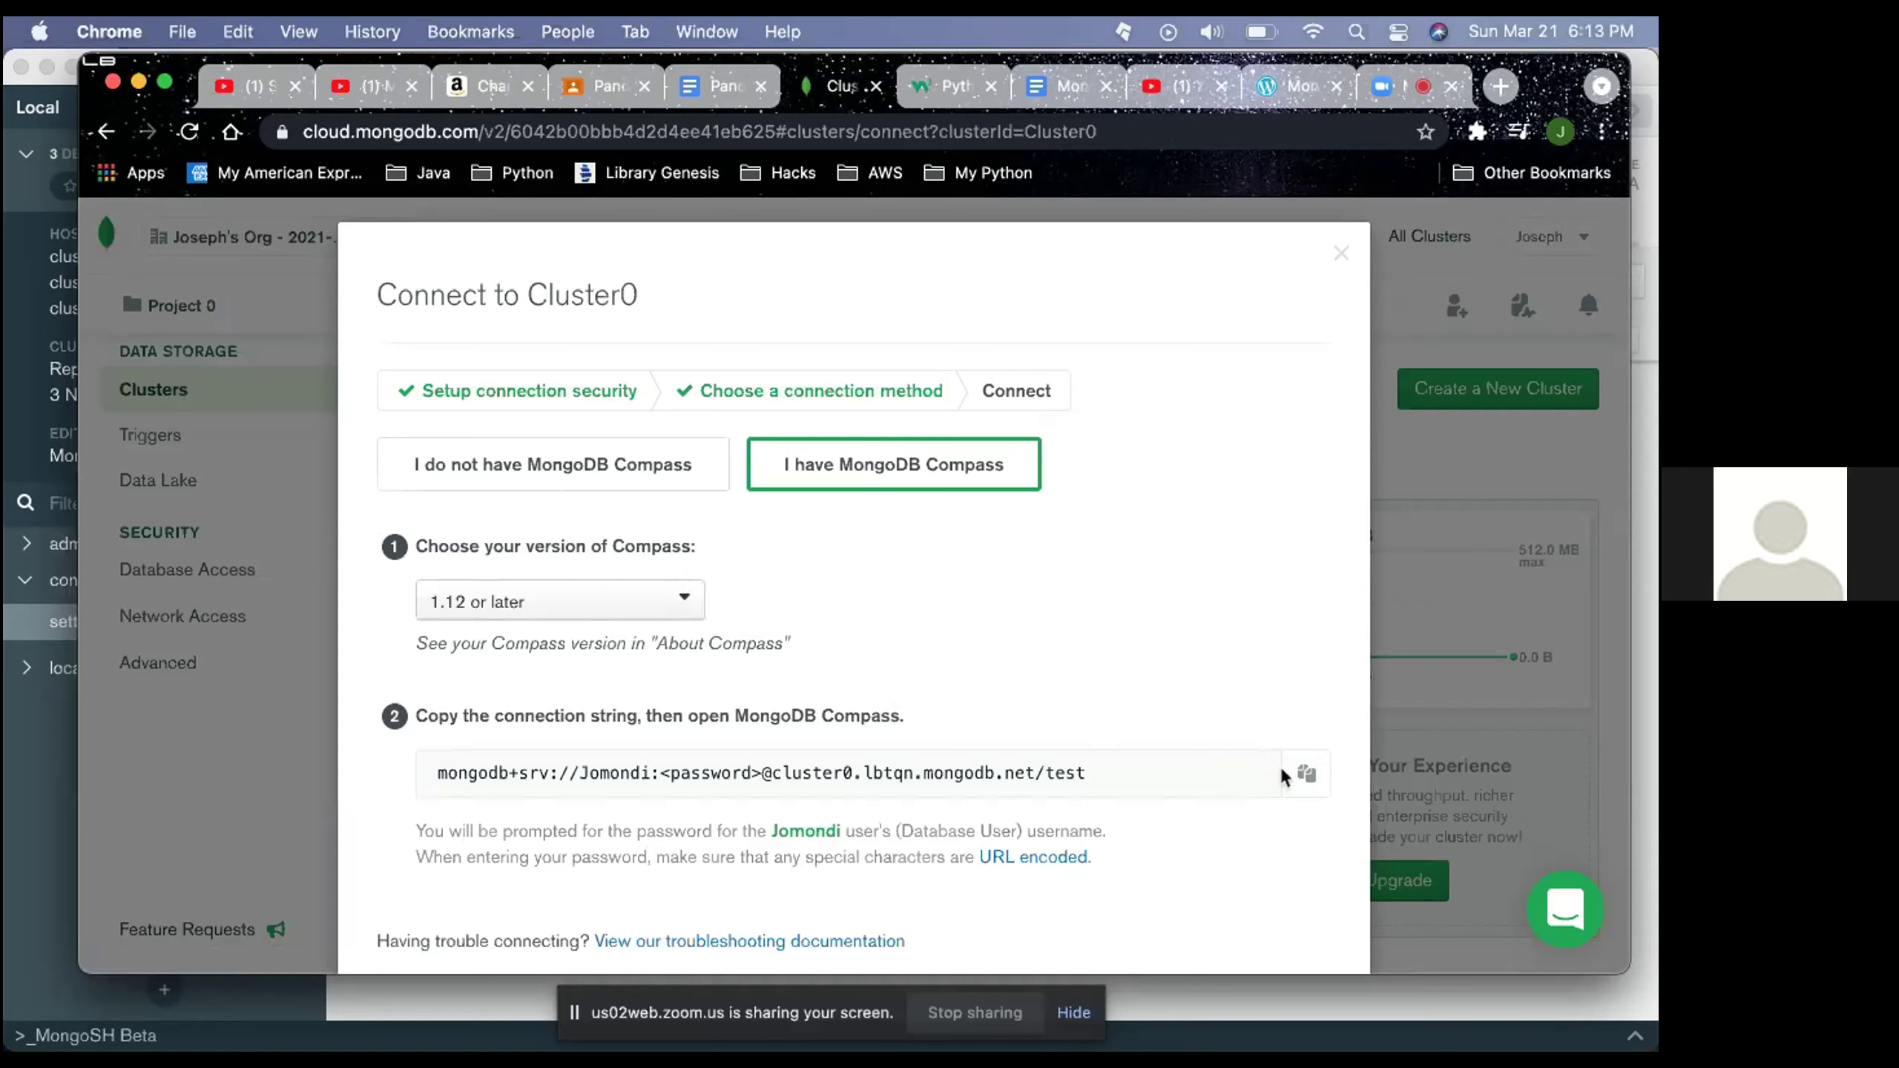
click(1305, 776)
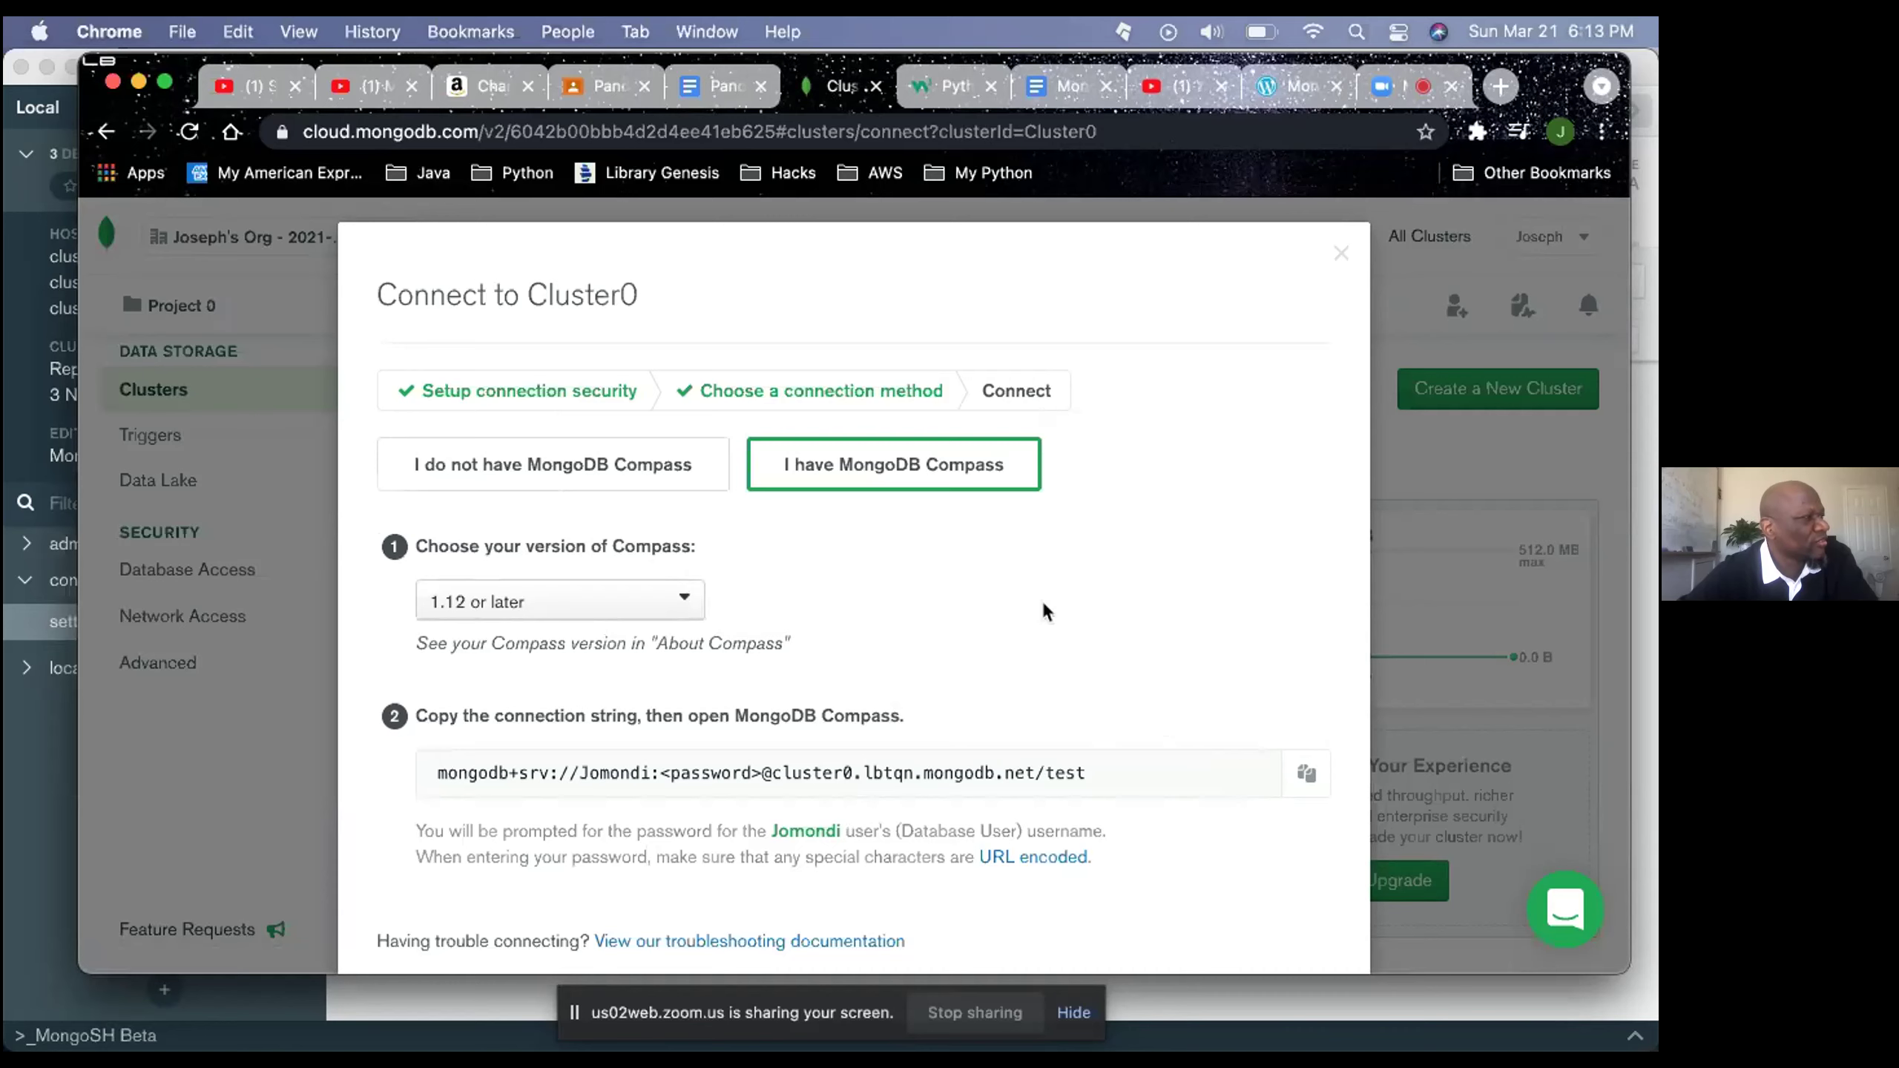
Switch to MongoDB Compass, open a new connection and paste the copied Cluster0 connection string into it
key(super+Tab)
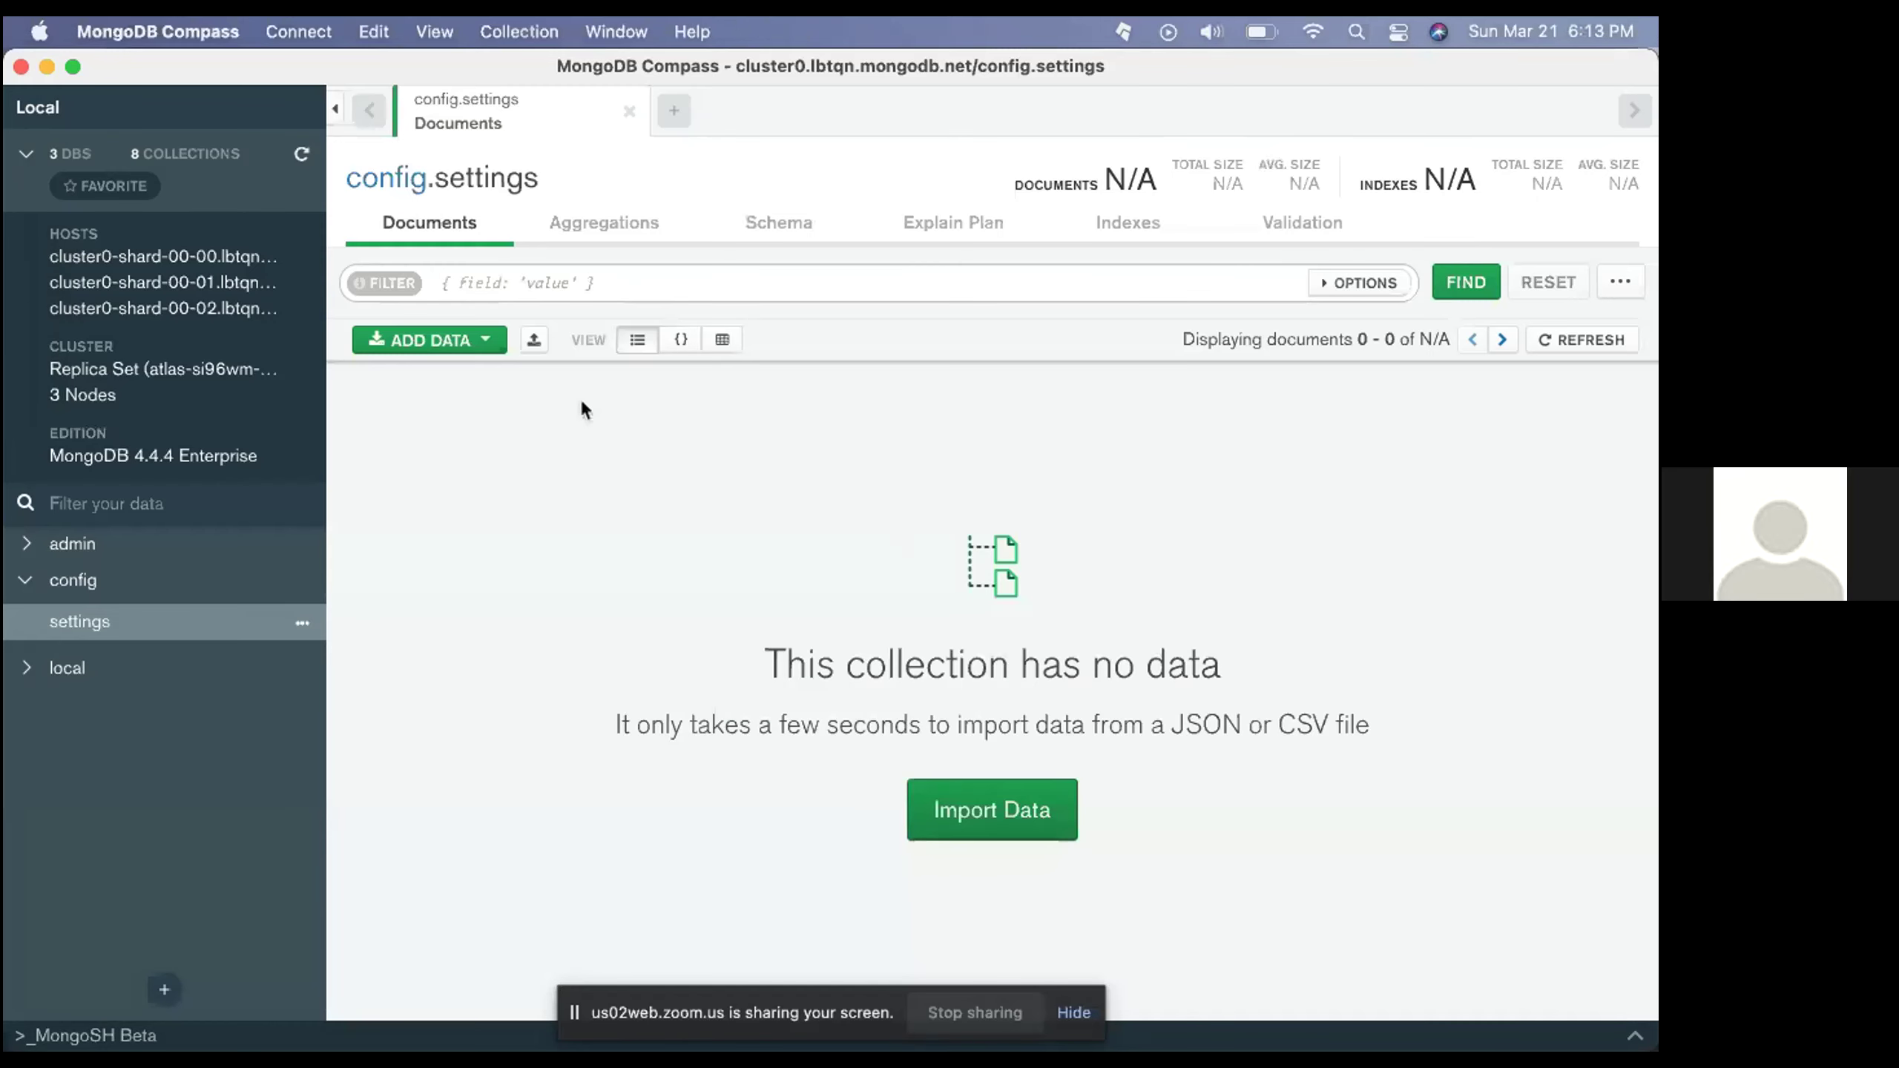
click(305, 36)
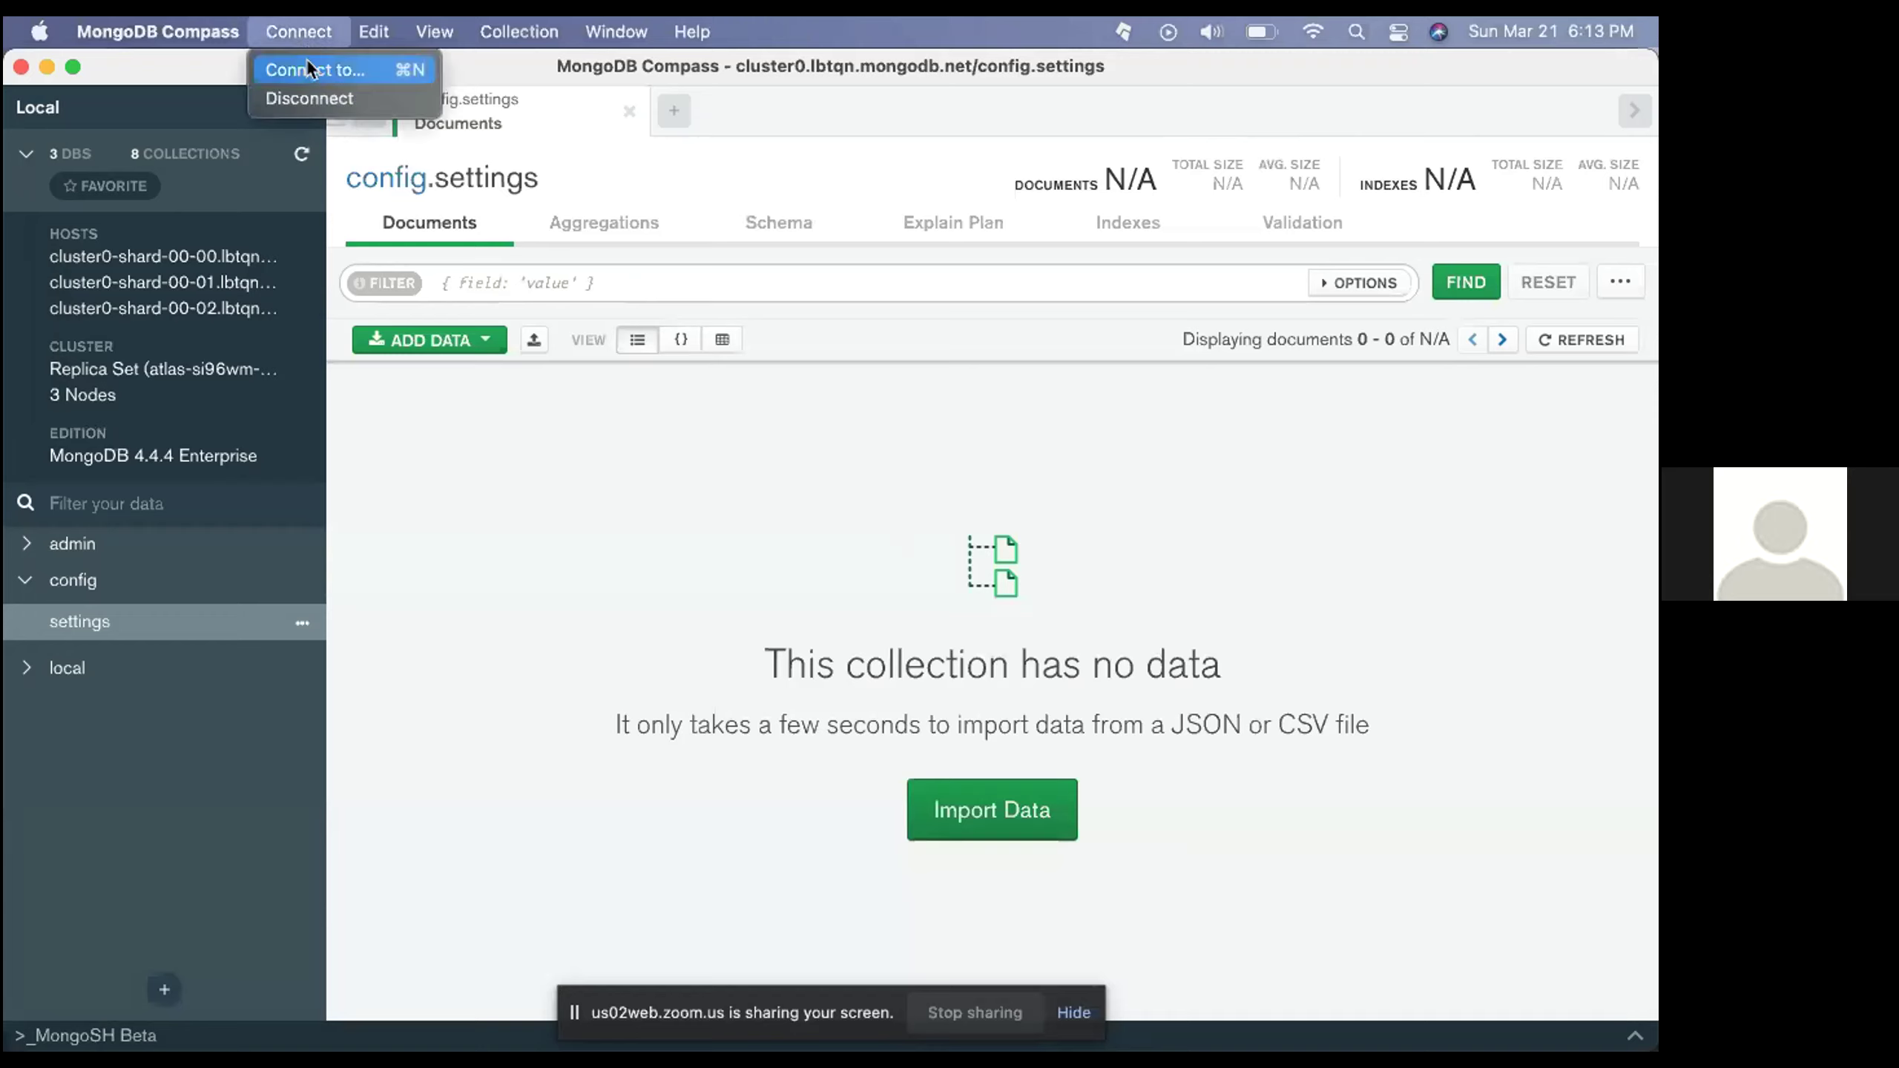
click(307, 69)
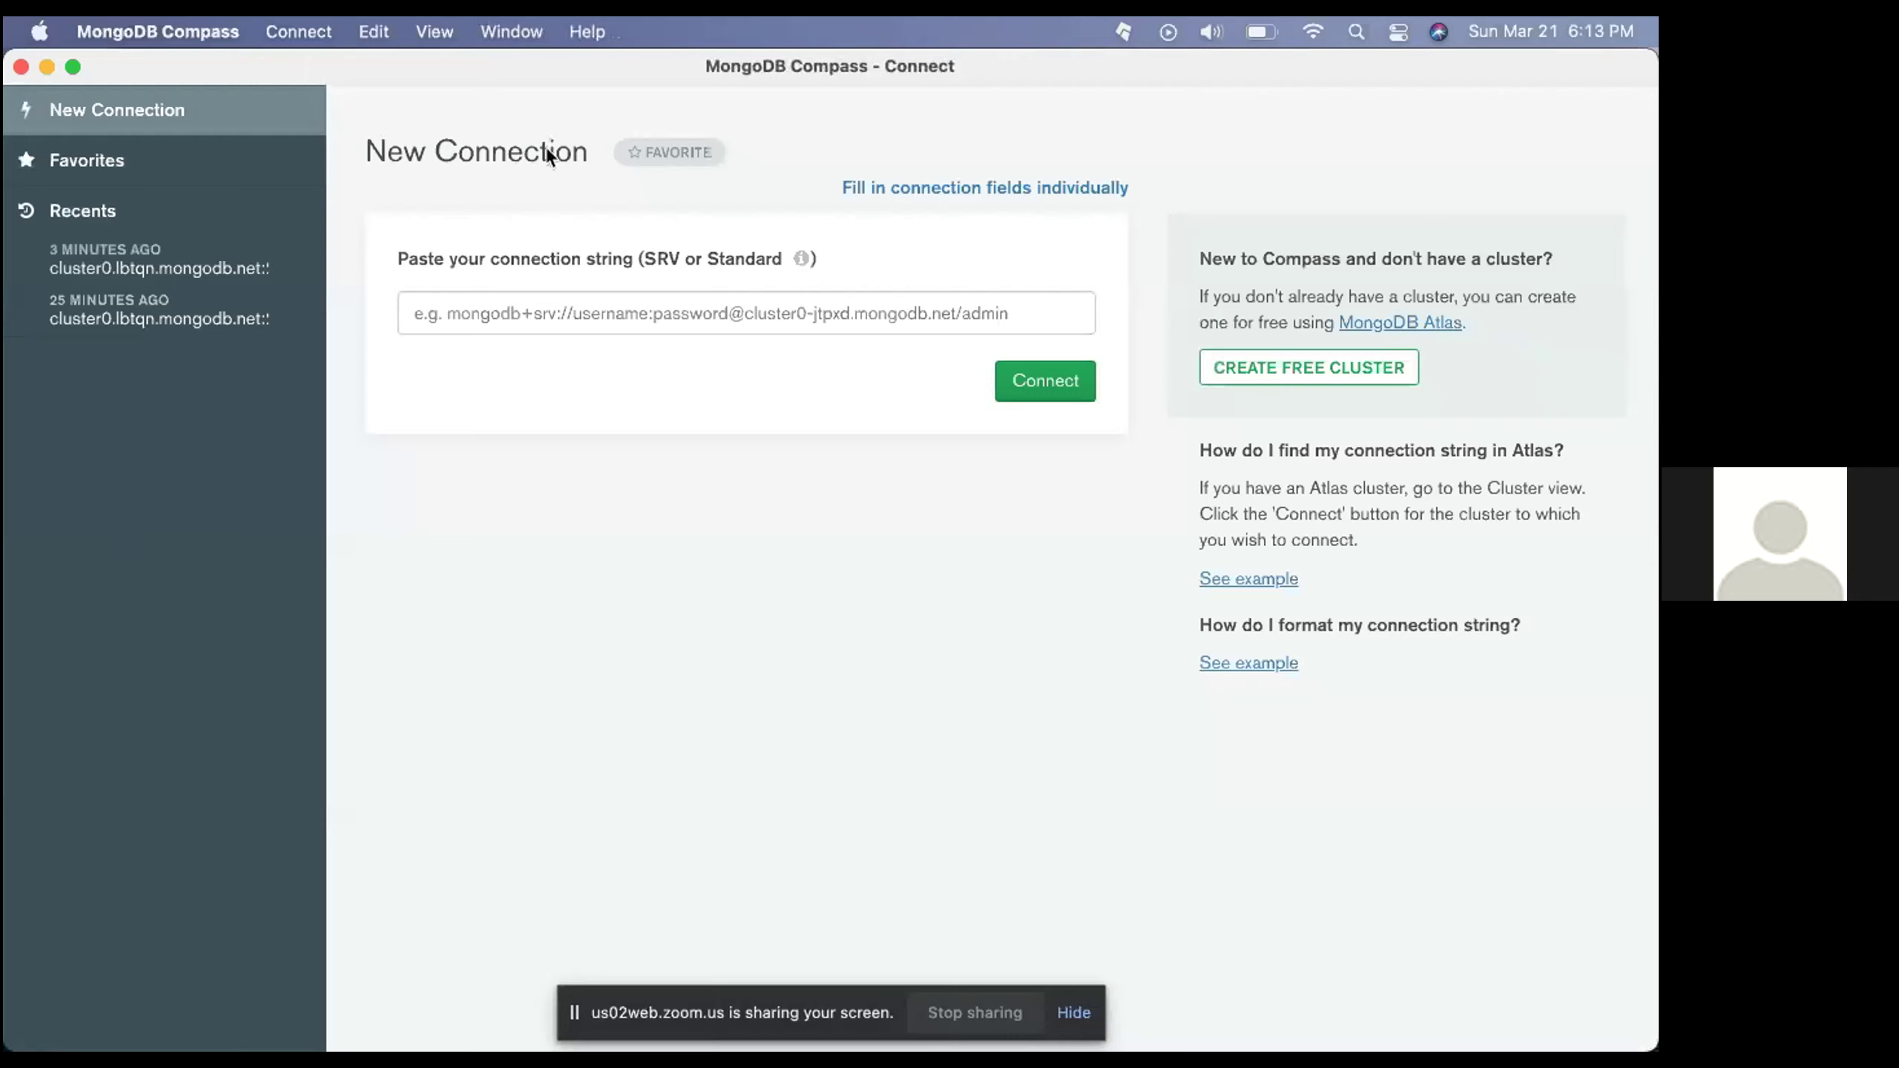
click(748, 310)
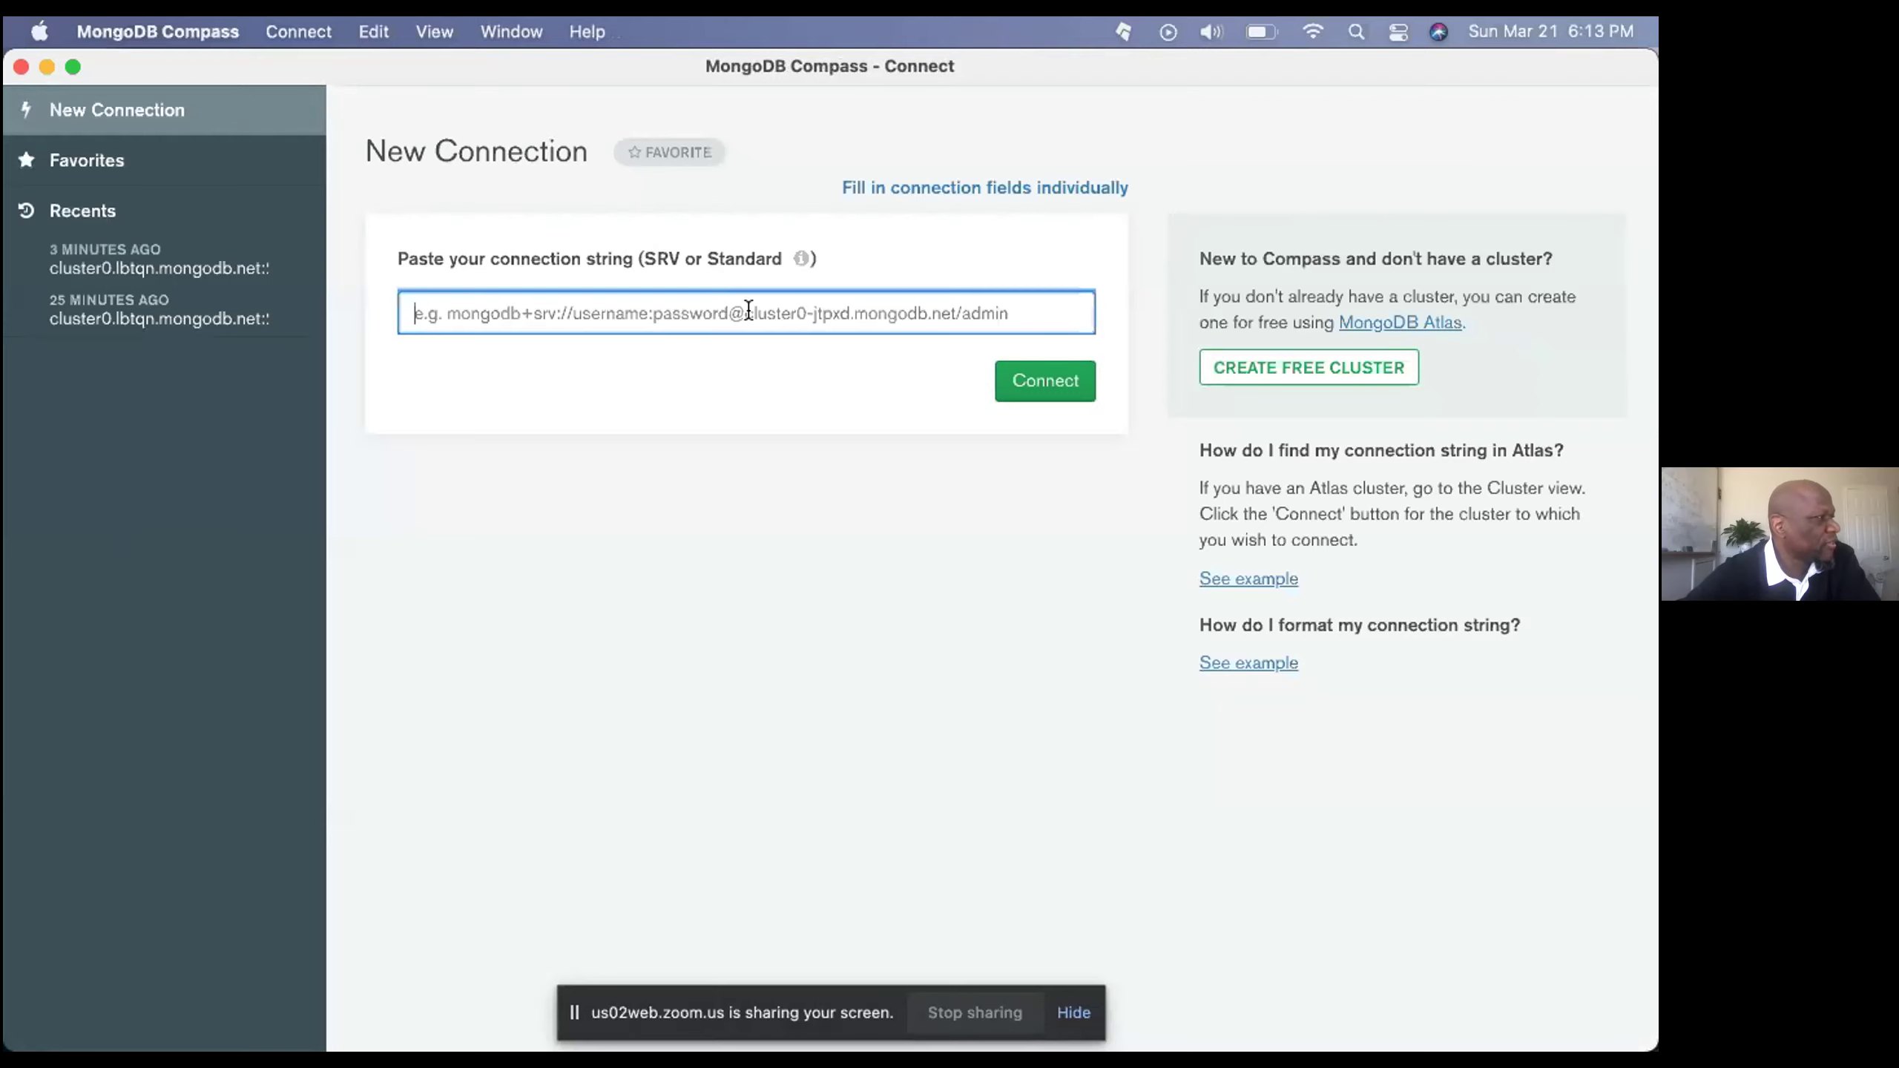
key(super+v)
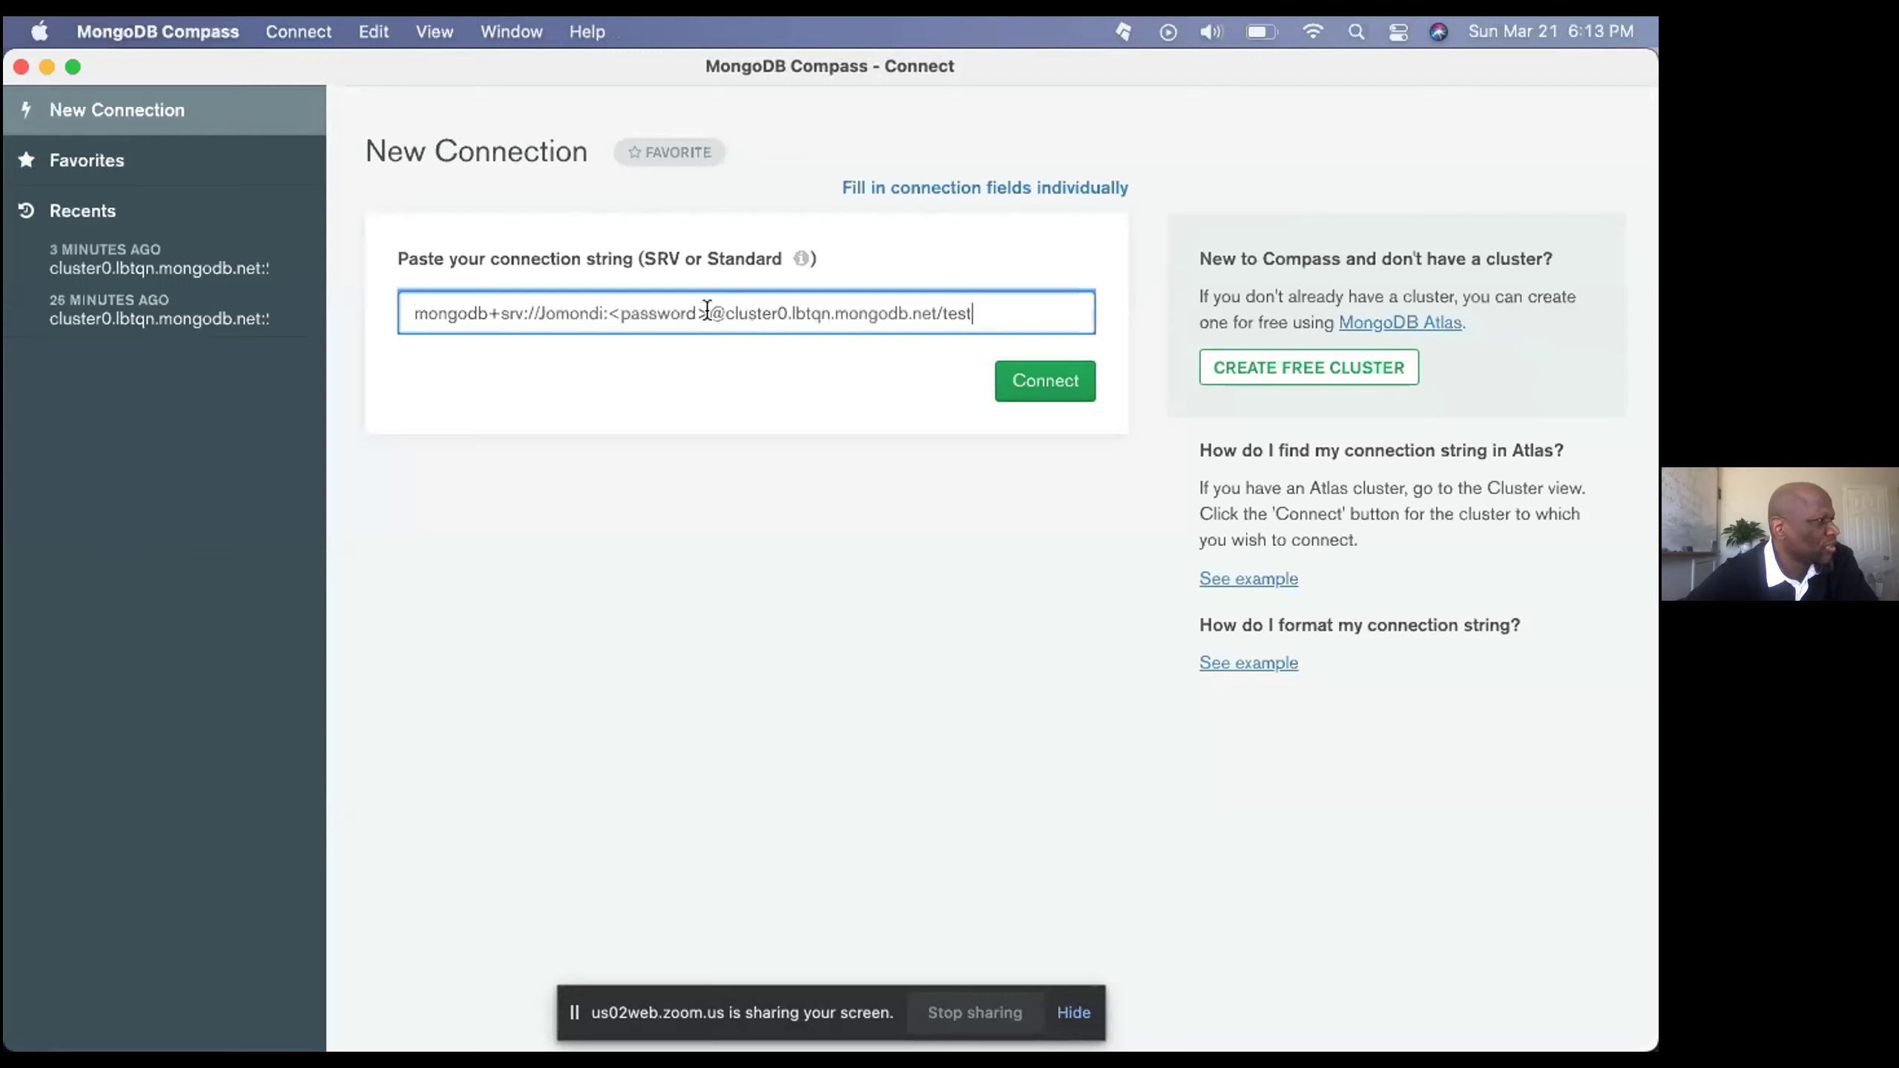
Delete the <password> placeholder from the pasted connection string
click(707, 313)
key(BackSpace)
key(BackSpace)
key(BackSpace)
key(BackSpace)
key(BackSpace)
key(BackSpace)
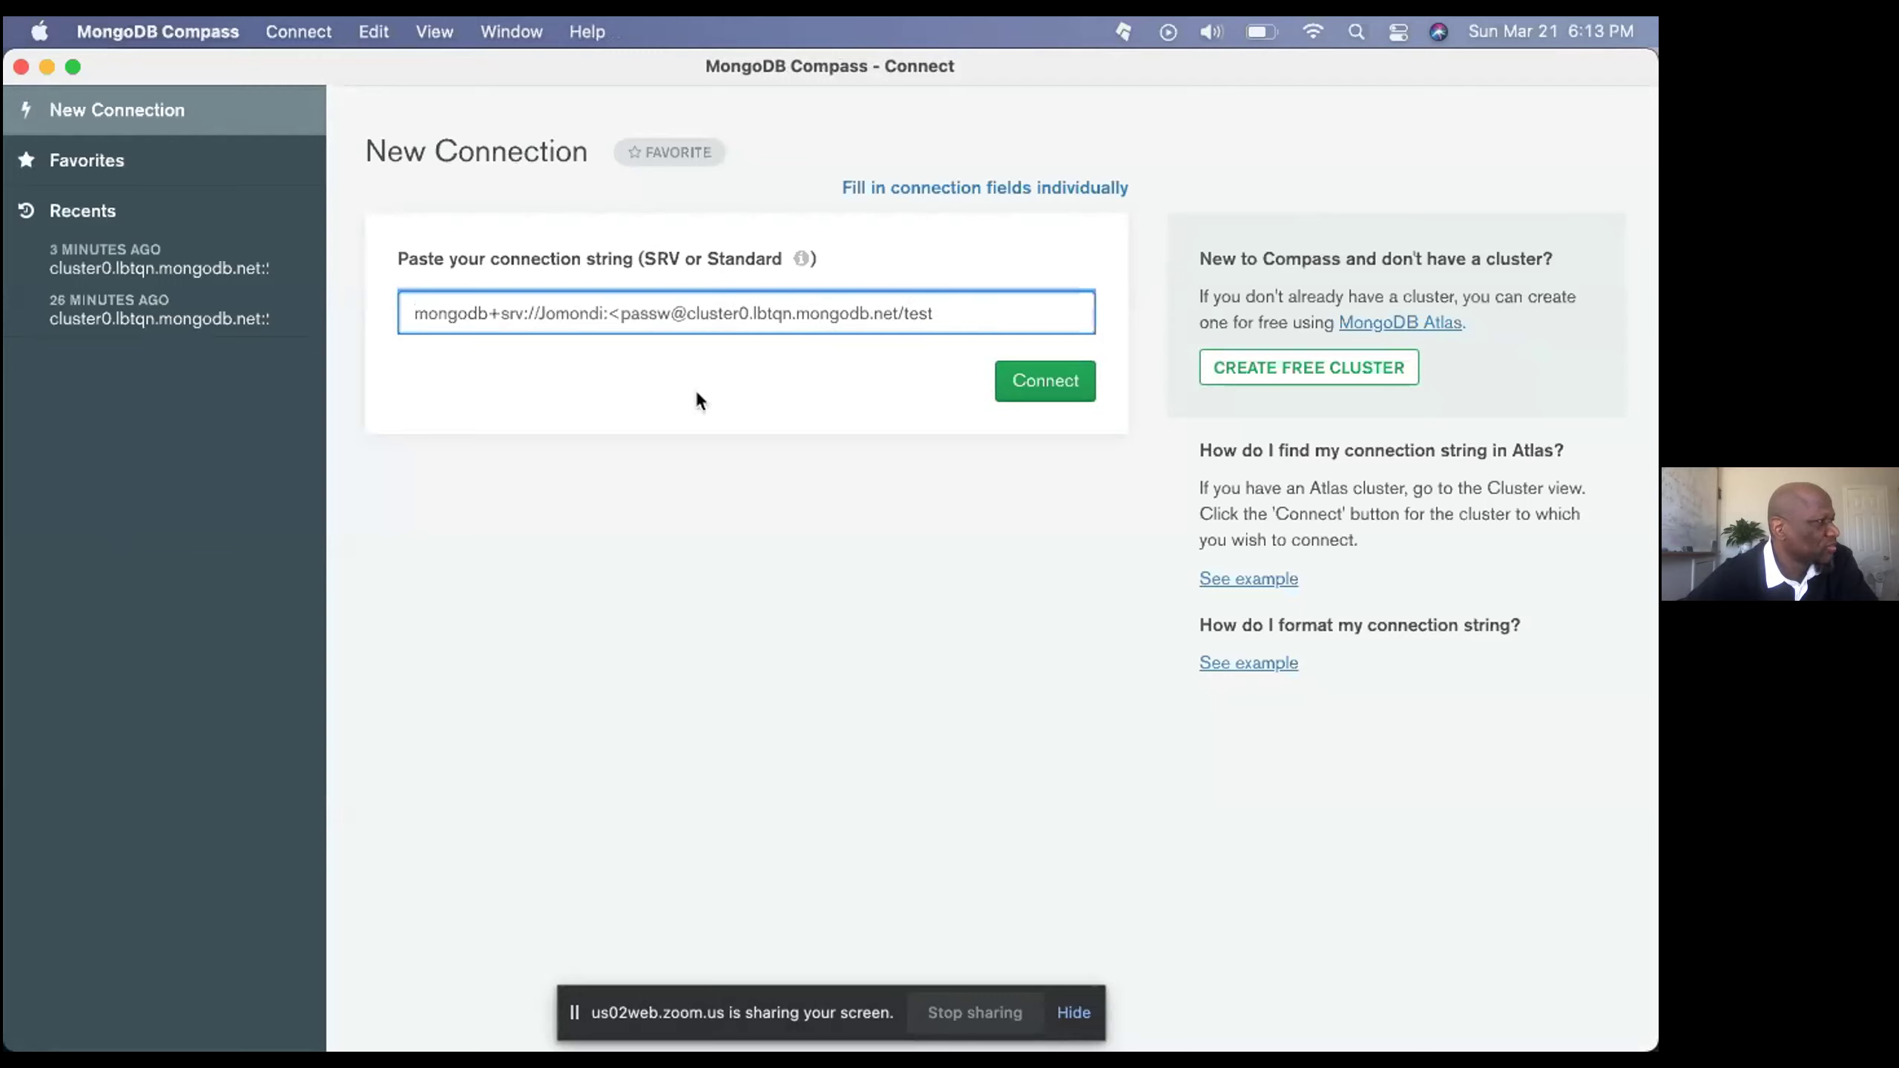